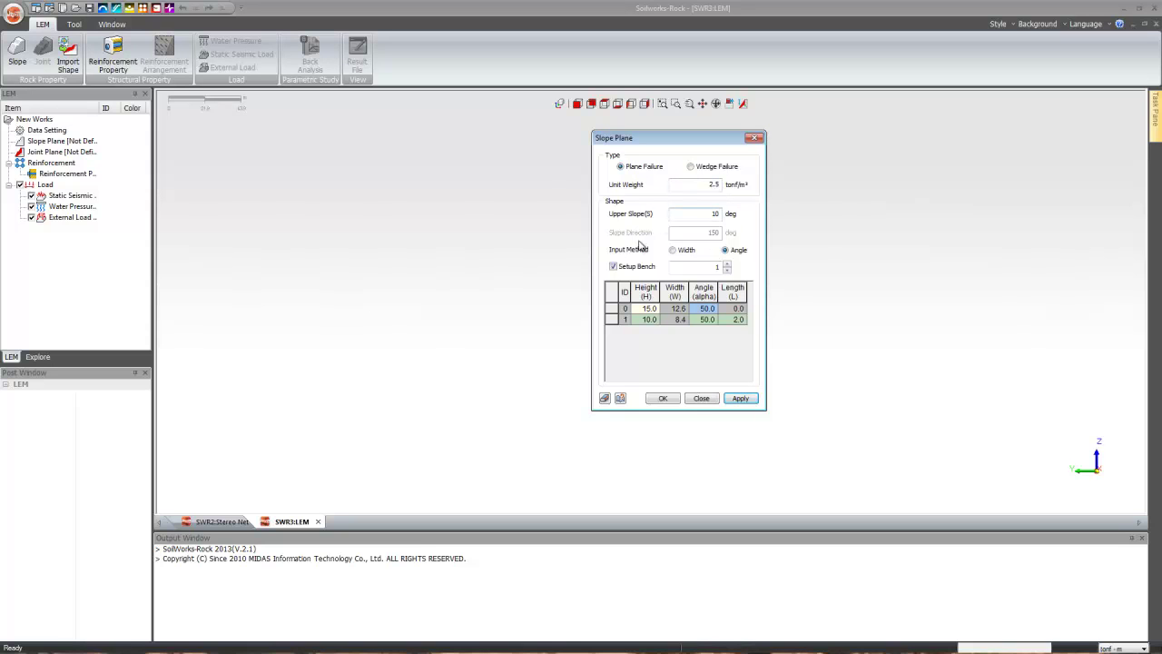
Move the duplicate Slope Plane window aside and show the slope-dimension guide picture.
{"action": "left_click", "coordinate": [621, 400]}
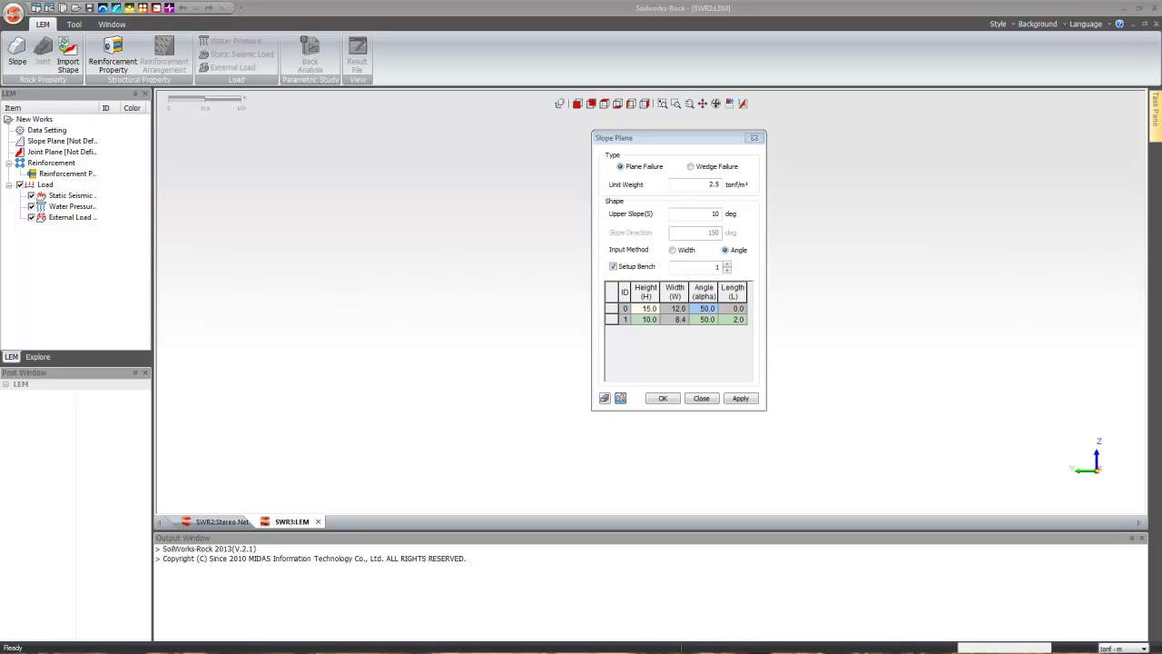
{"action": "left_click", "coordinate": [623, 394]}
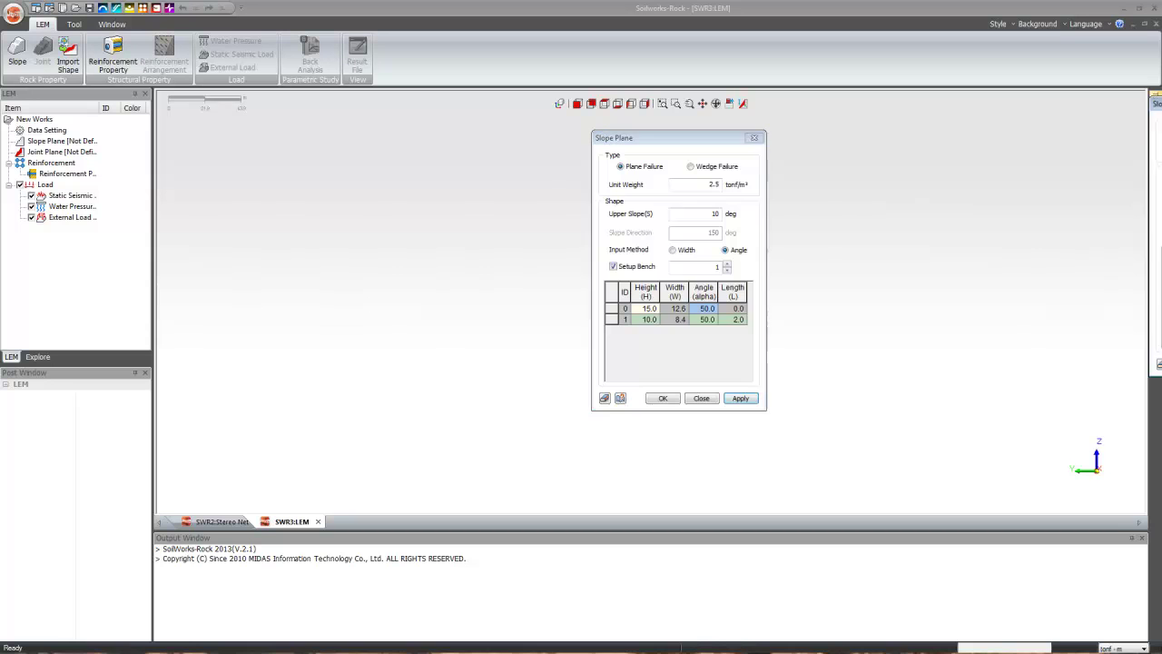
{"action": "left_click_drag", "start_coordinate": [510, 157], "coordinate": [477, 143]}
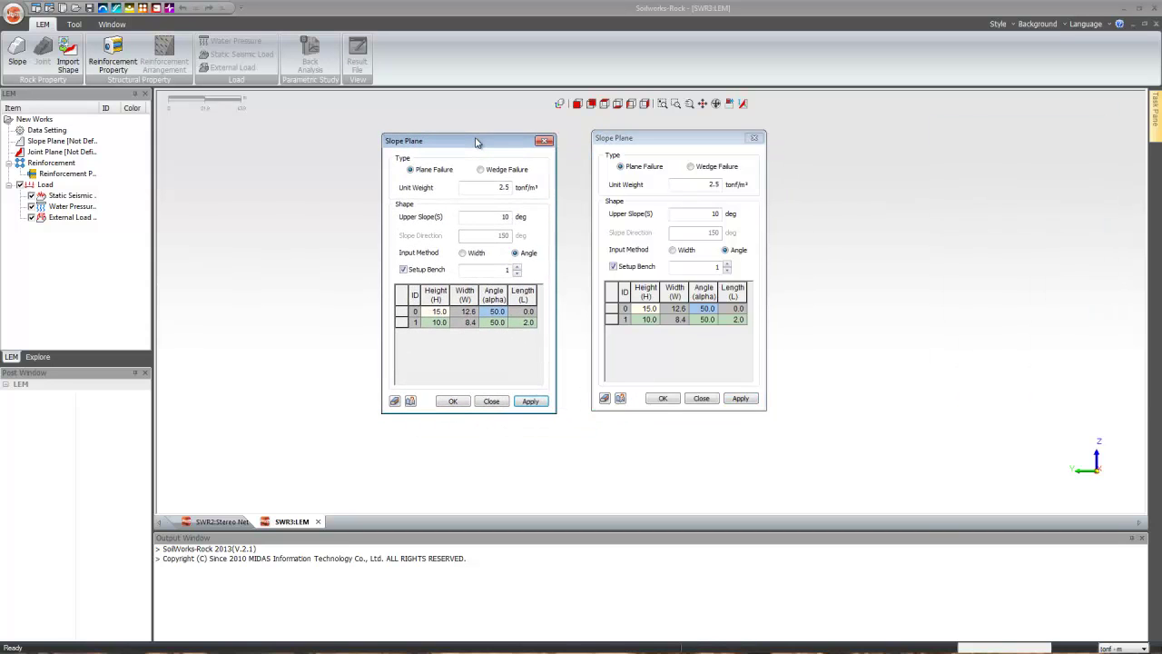
{"action": "left_click", "coordinate": [411, 400]}
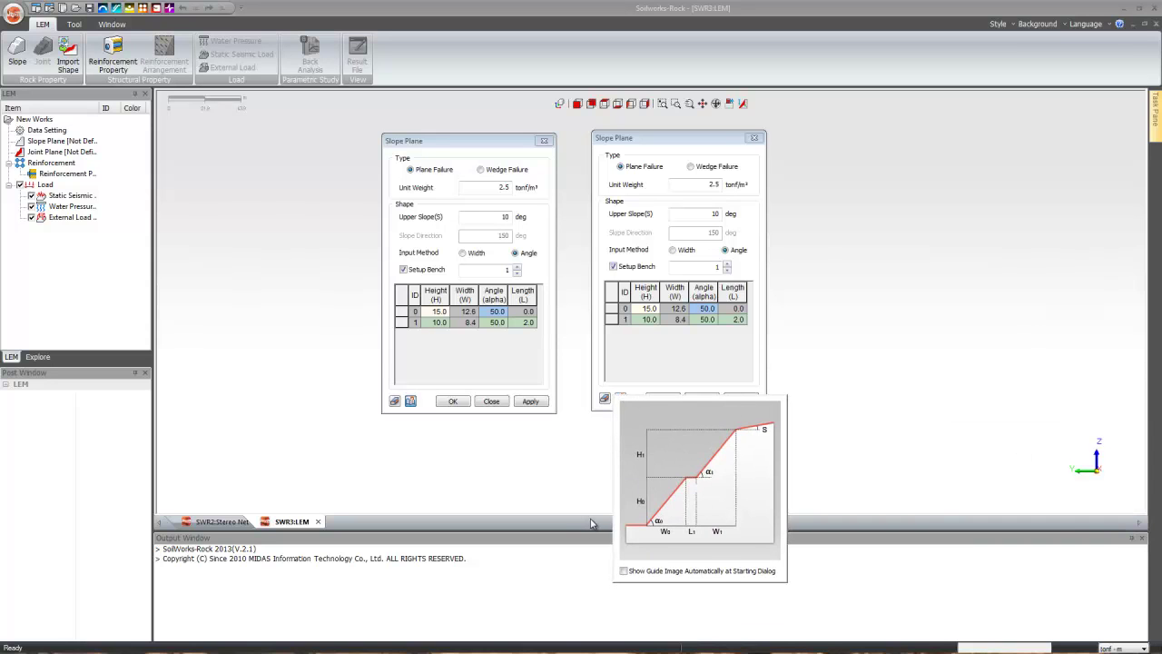
Review the bench table's Height, Width, Angle and Length columns for the two 50° faces, then close the extra window.
{"action": "left_click", "coordinate": [645, 293]}
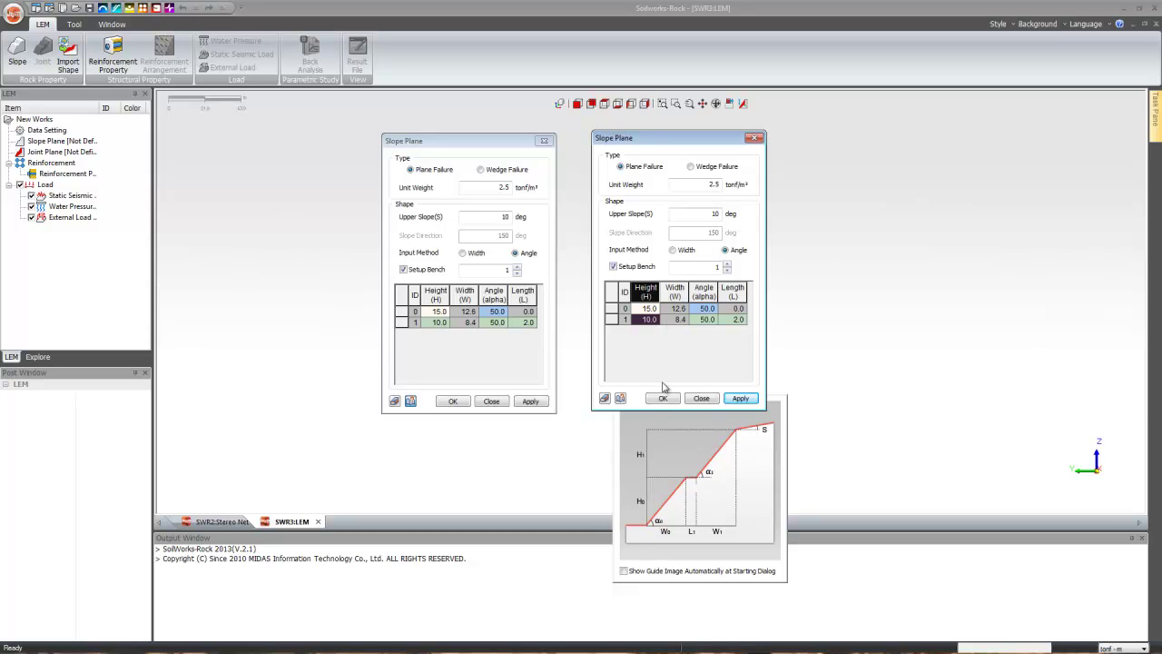
{"action": "left_click", "coordinate": [674, 291]}
{"action": "left_click", "coordinate": [704, 290]}
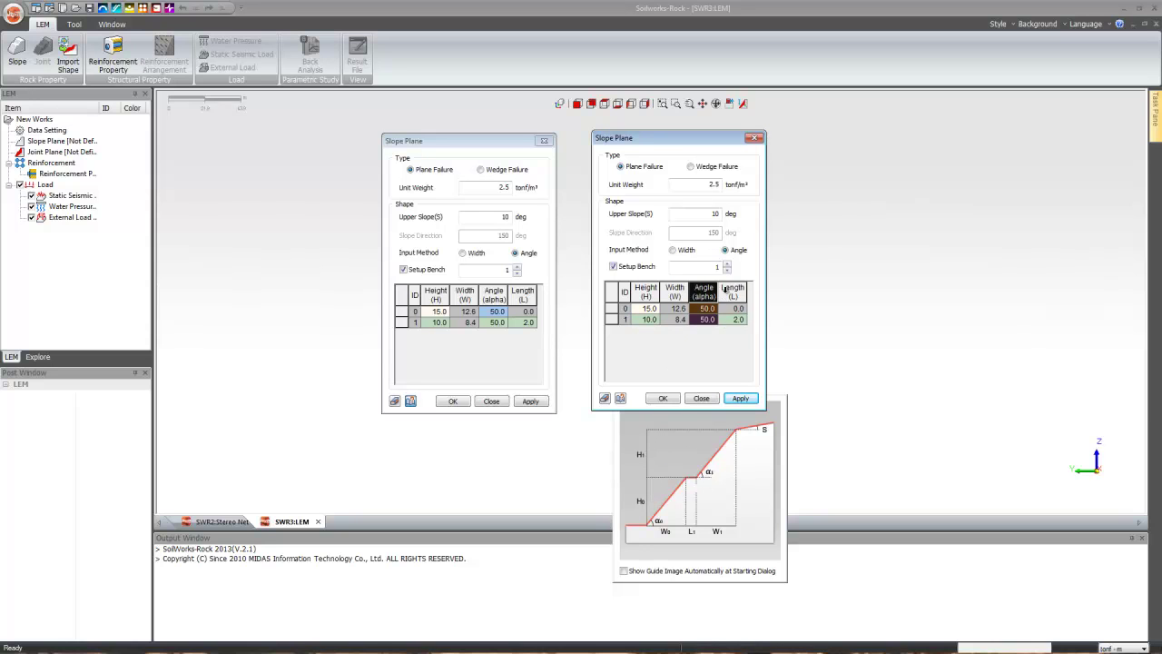
{"action": "left_click", "coordinate": [732, 290]}
{"action": "left_click", "coordinate": [544, 141]}
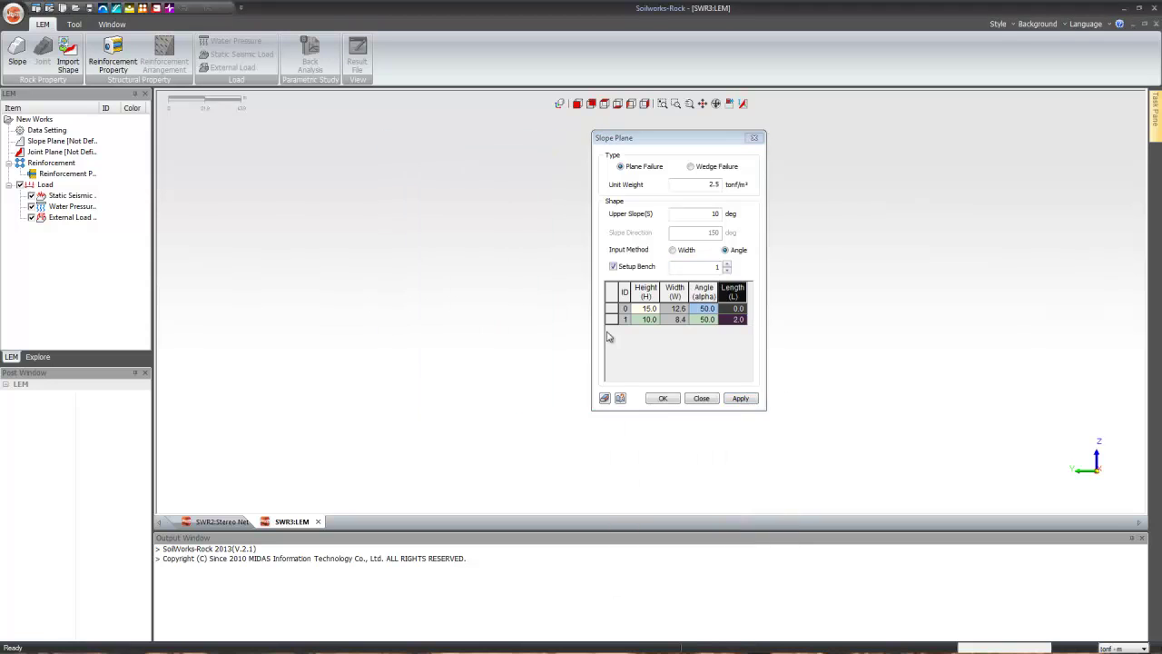
Build the benched slope model and view the Joint Plane guide and Property settings.
{"action": "left_click", "coordinate": [662, 401]}
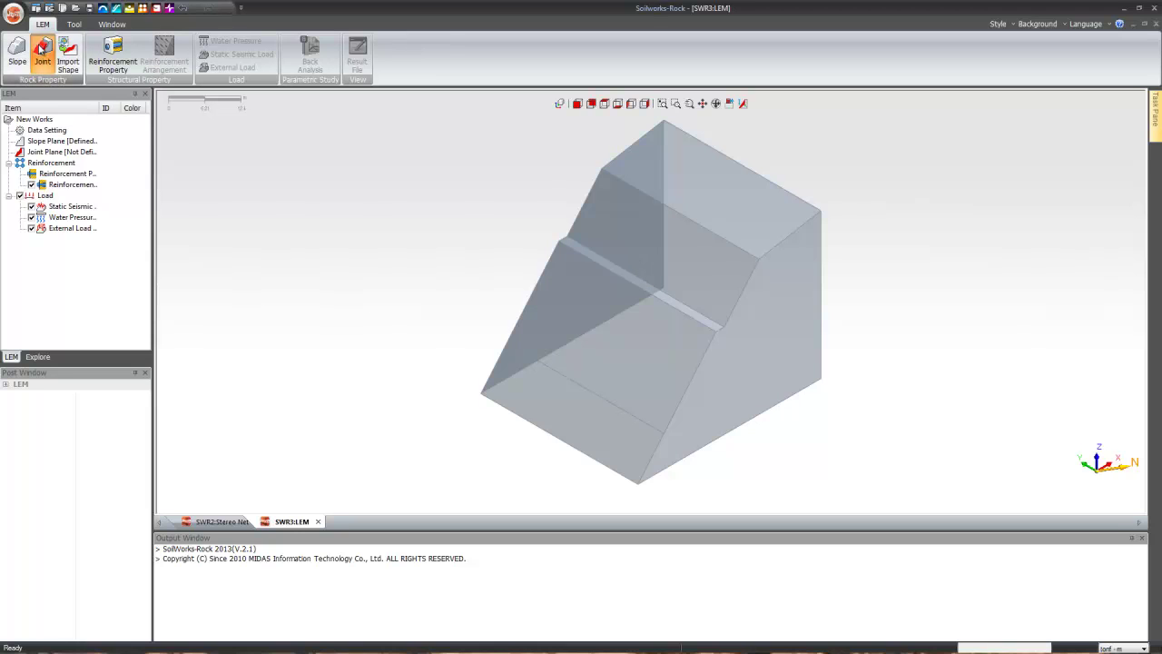
{"action": "left_click", "coordinate": [41, 53]}
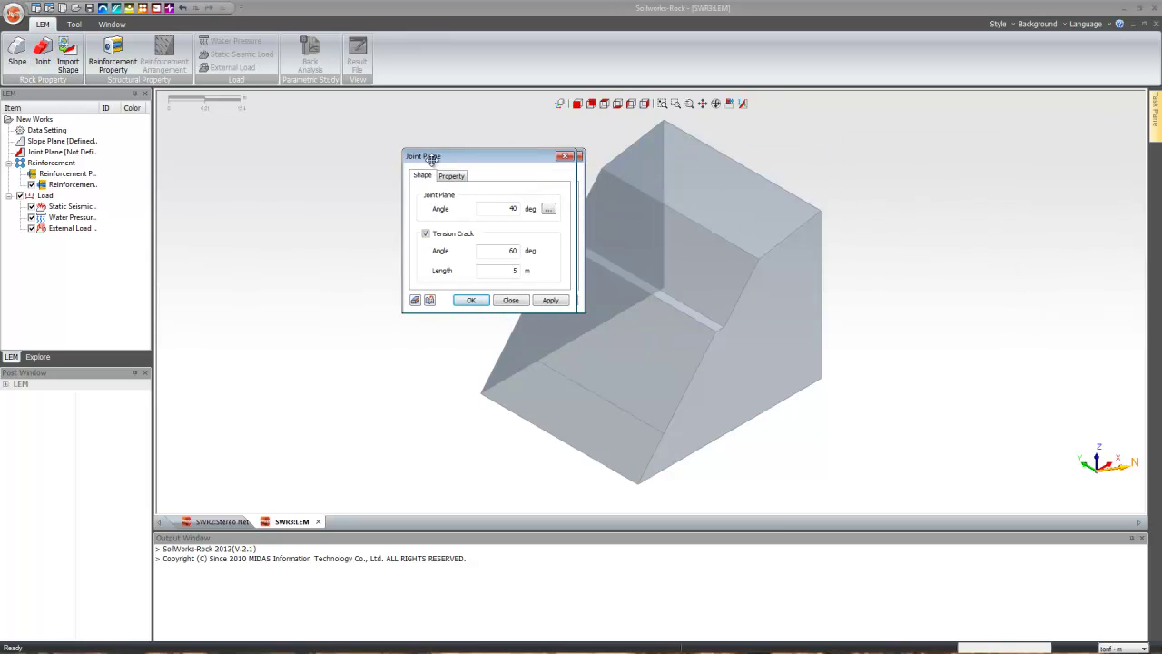
{"action": "left_click", "coordinate": [430, 300]}
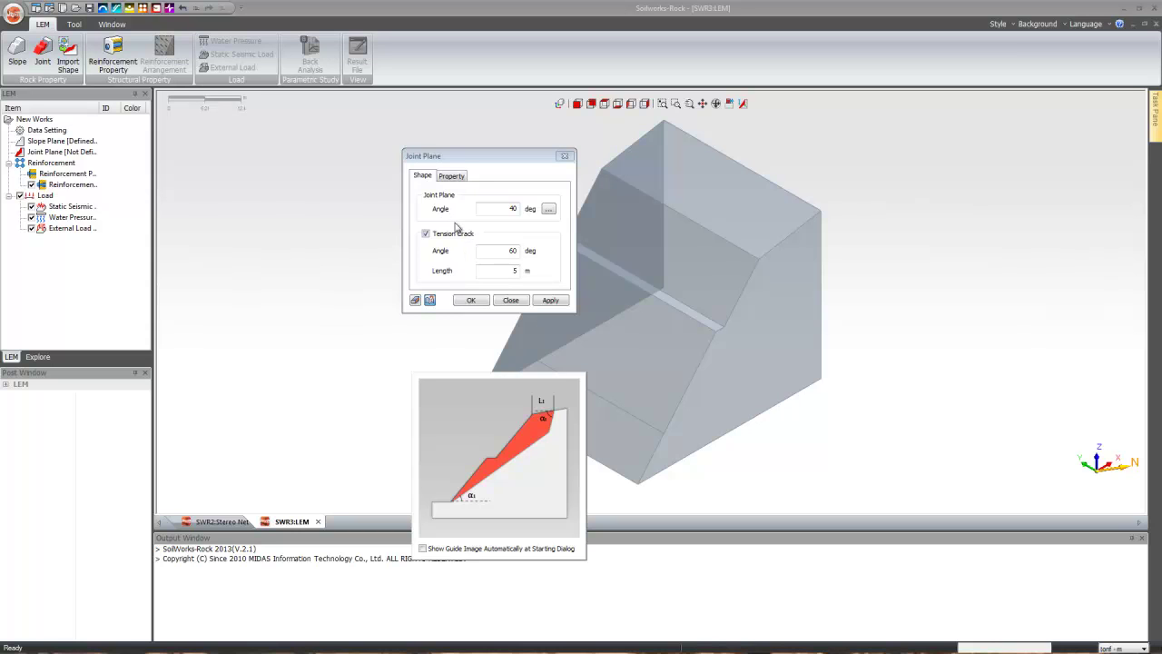
{"action": "left_click", "coordinate": [454, 176]}
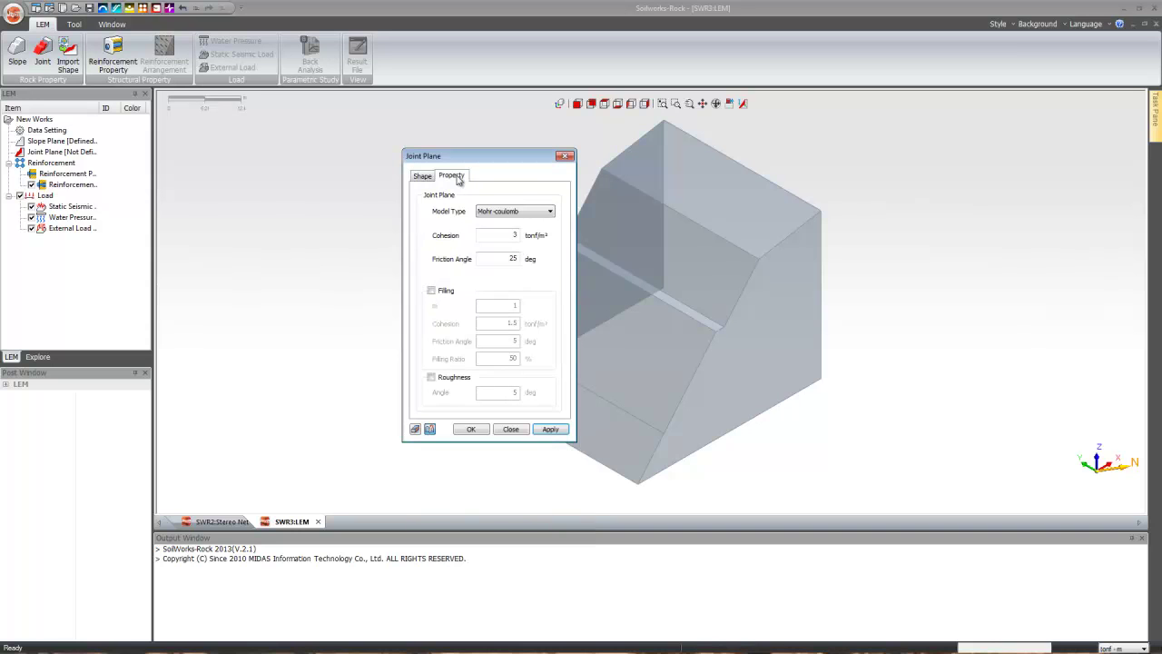
Keep the joint Mohr-coulomb with cohesion 3 and friction 25°, without filling or roughness, and confirm.
{"action": "left_click", "coordinate": [524, 212]}
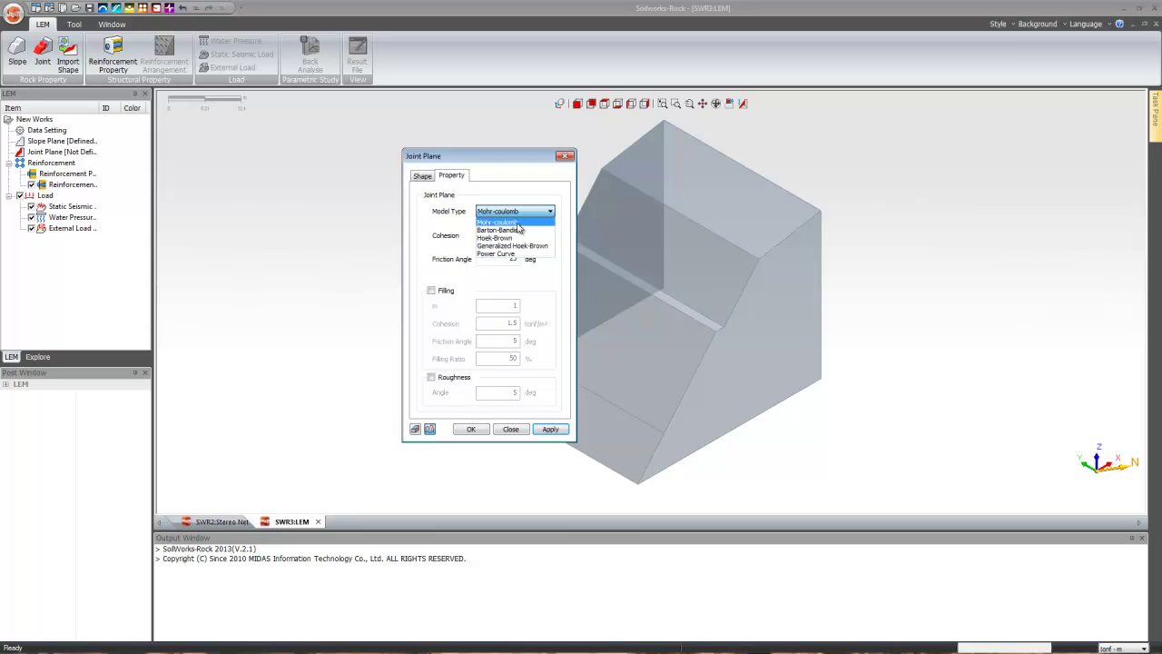
{"action": "left_click", "coordinate": [517, 222]}
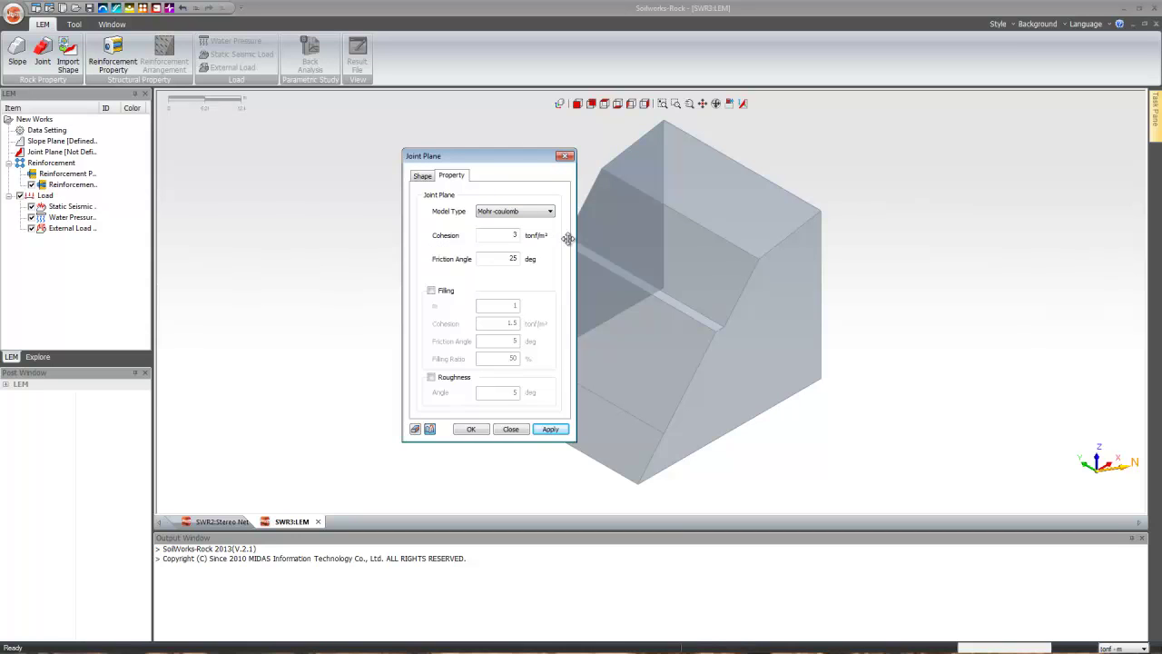
{"action": "left_click", "coordinate": [443, 292]}
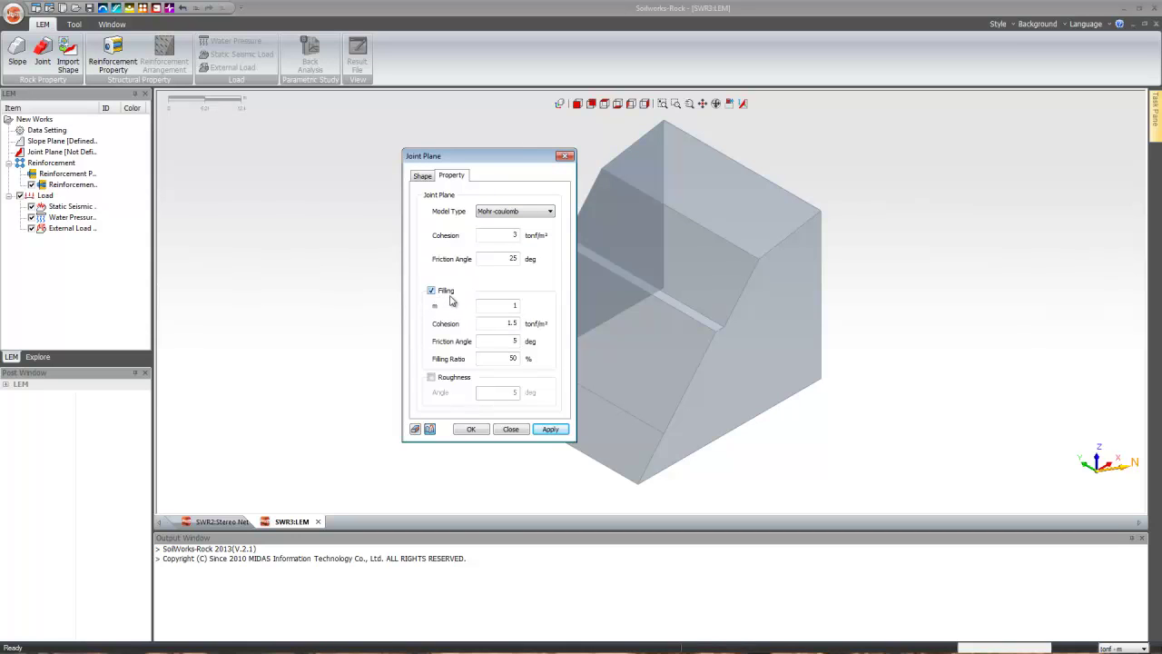
{"action": "left_click", "coordinate": [449, 293]}
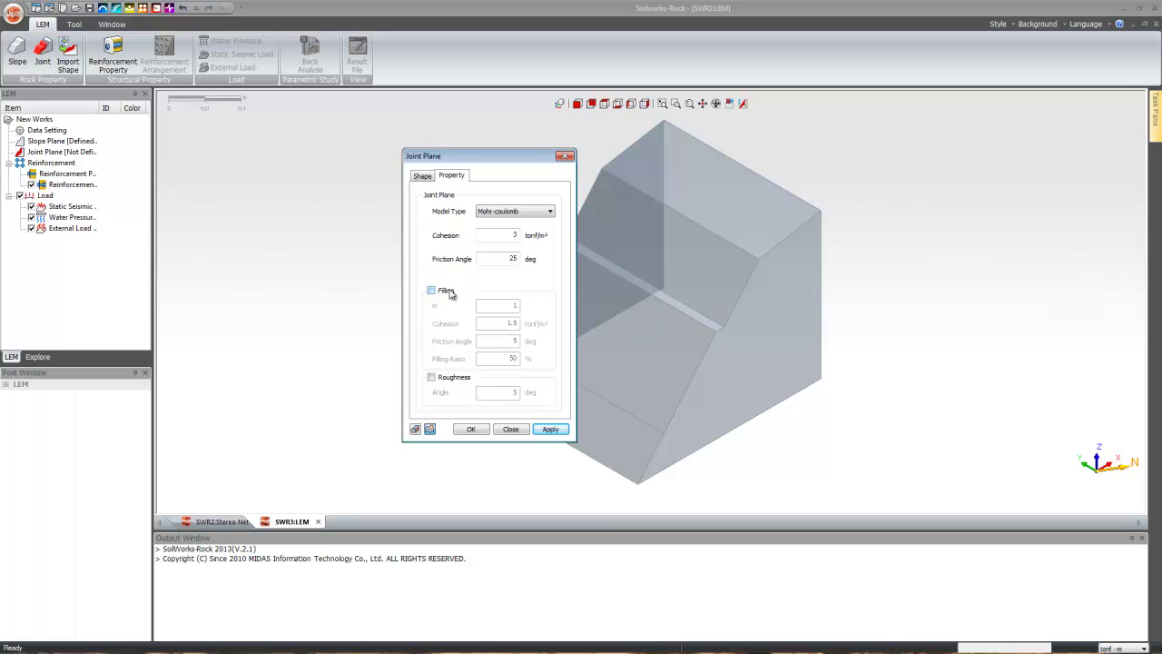
{"action": "left_click", "coordinate": [457, 382]}
{"action": "left_click", "coordinate": [457, 378]}
{"action": "left_click", "coordinate": [470, 431]}
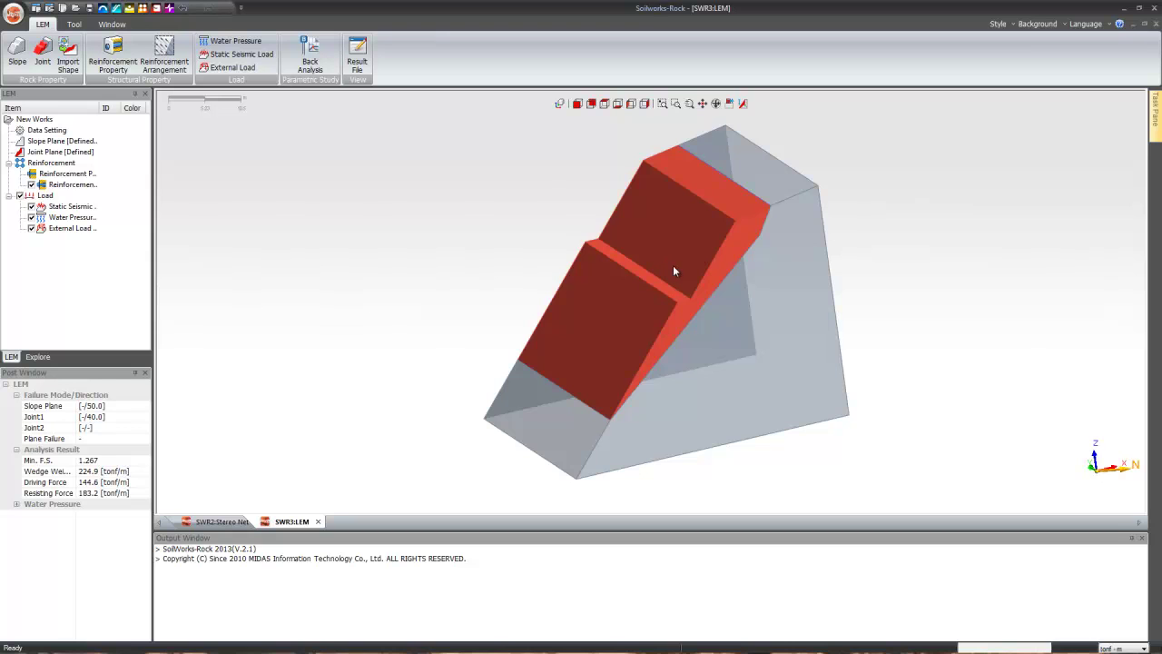
Orbit the sliding wedge and check its minimum safety factor of 1.267.
{"action": "left_click_drag", "start_coordinate": [693, 280], "coordinate": [699, 283]}
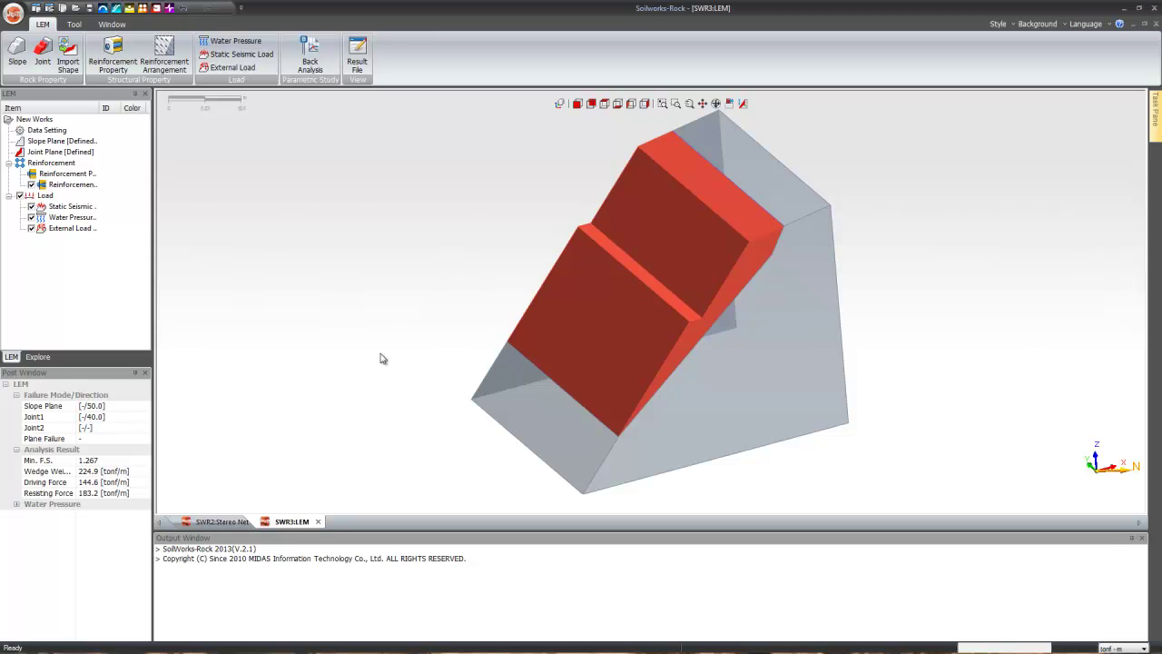
{"action": "left_click", "coordinate": [85, 462]}
{"action": "left_click", "coordinate": [102, 459]}
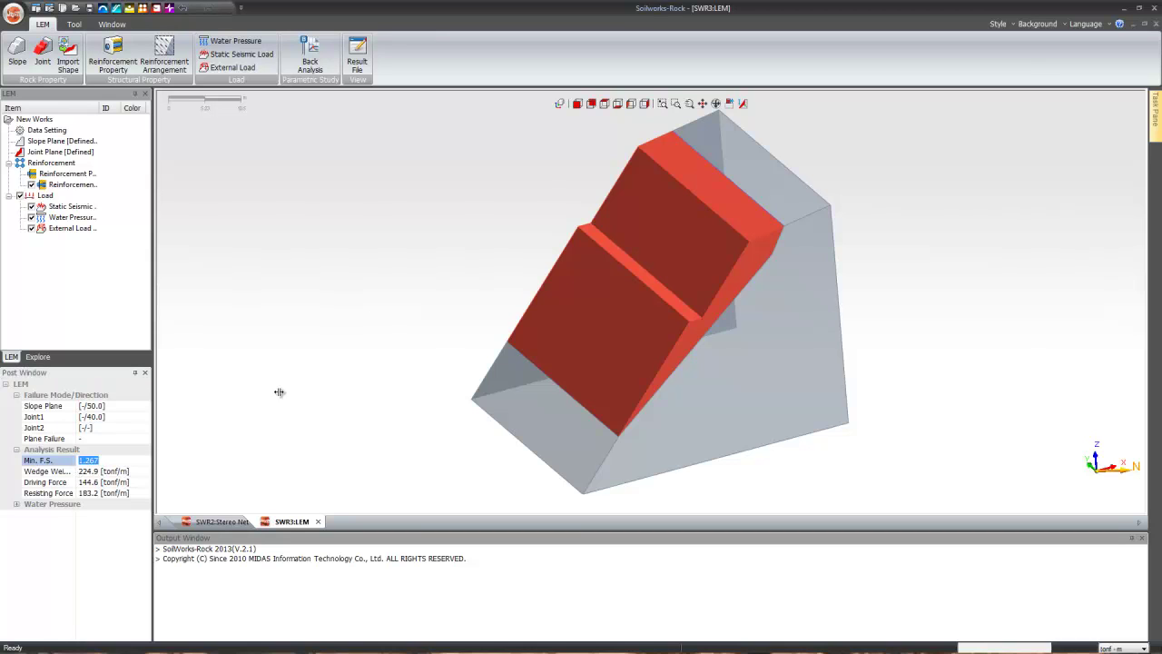
{"action": "left_click", "coordinate": [325, 342]}
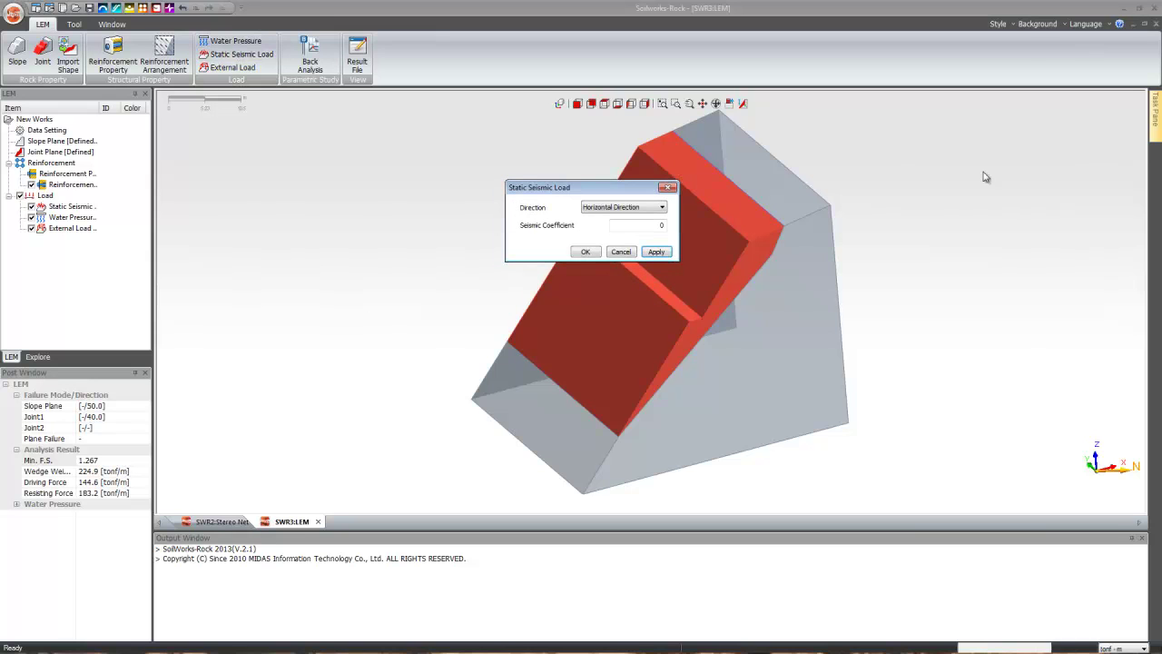
Apply a horizontal seismic coefficient of 0.15 and check the new minimum safety factor of 1.016.
{"action": "left_click", "coordinate": [648, 224]}
{"action": "double_click", "coordinate": [680, 224]}
{"action": "type", "text": "0.15"}
{"action": "left_click", "coordinate": [586, 252]}
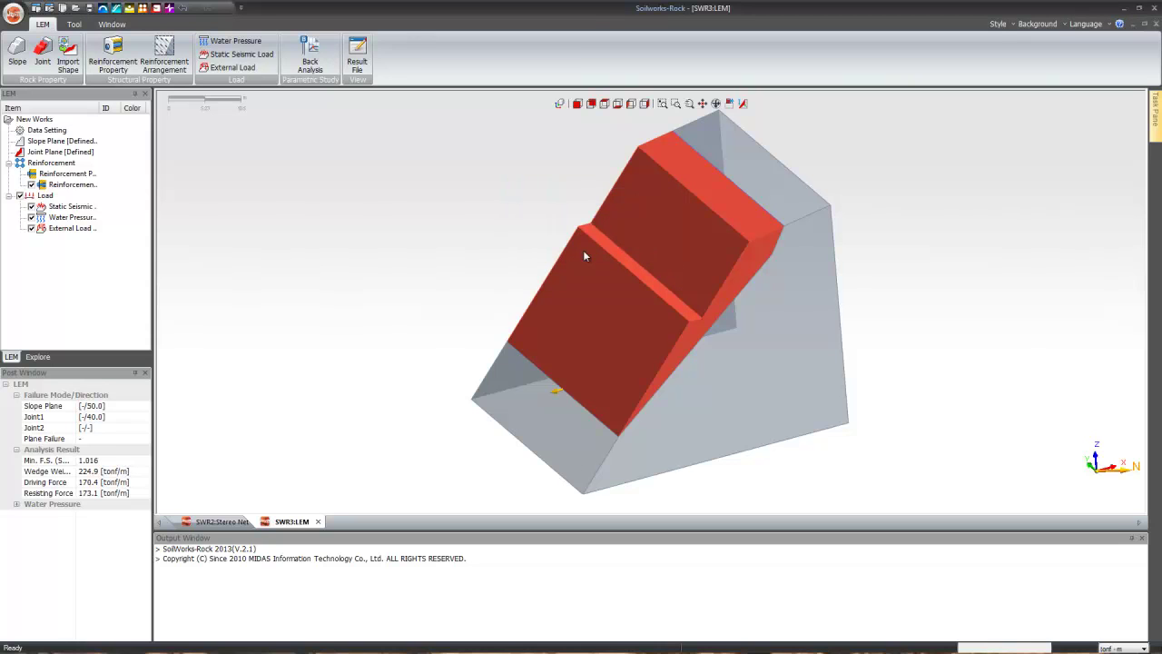
{"action": "left_click", "coordinate": [102, 461]}
Inspect the wedge from side-on and oblique views, then bring up the RockBolt reinforcement property.
{"action": "left_click_drag", "start_coordinate": [665, 343], "coordinate": [557, 391]}
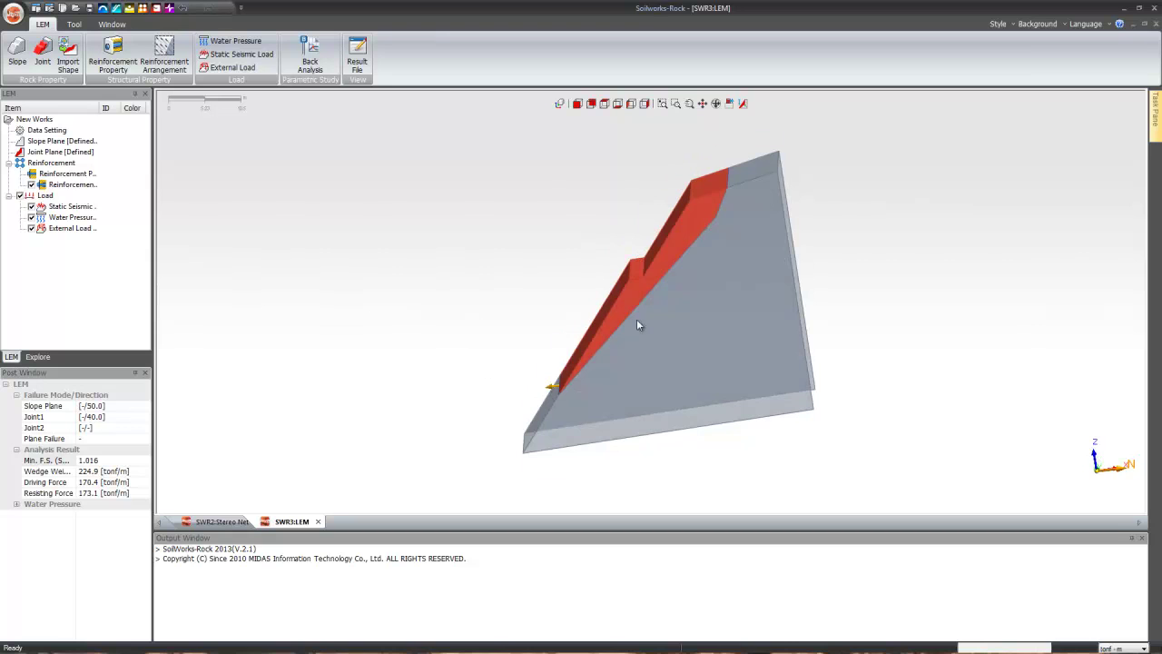
{"action": "left_click_drag", "start_coordinate": [799, 342], "coordinate": [544, 381]}
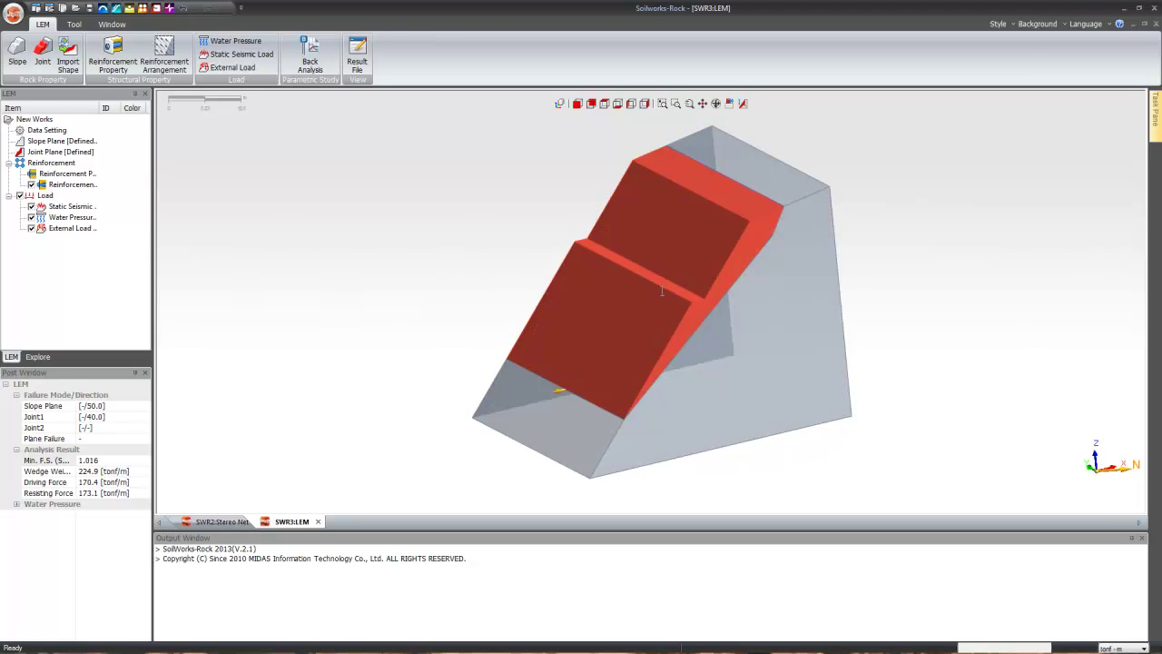
{"action": "left_click_drag", "start_coordinate": [704, 300], "coordinate": [711, 300]}
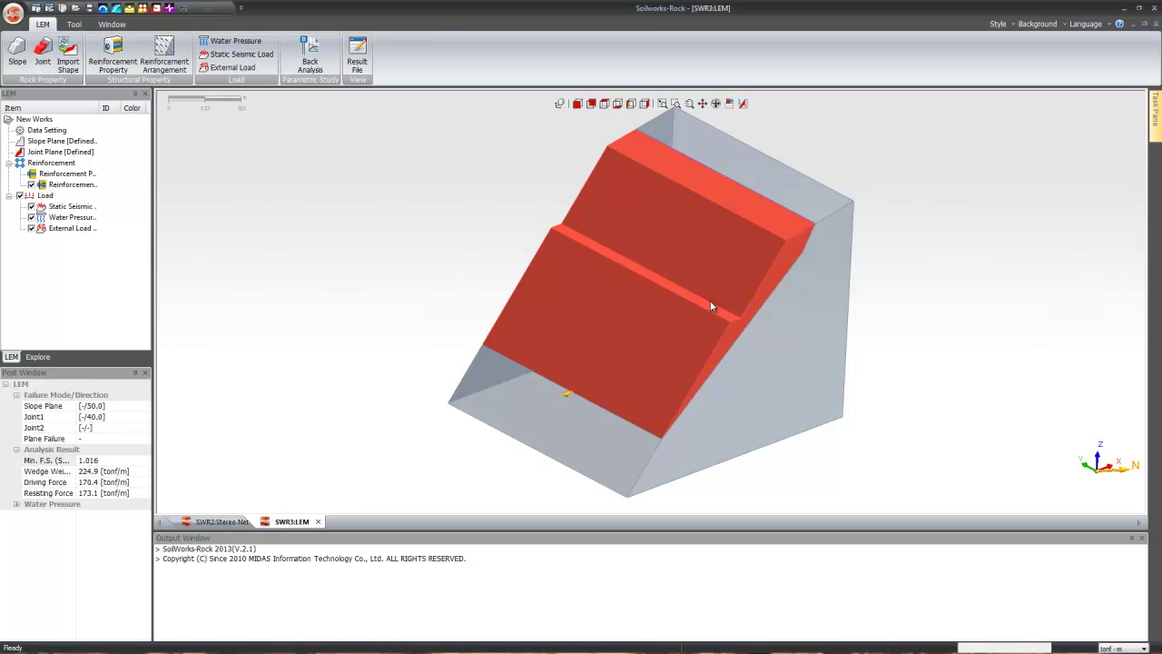
{"action": "left_click", "coordinate": [120, 59]}
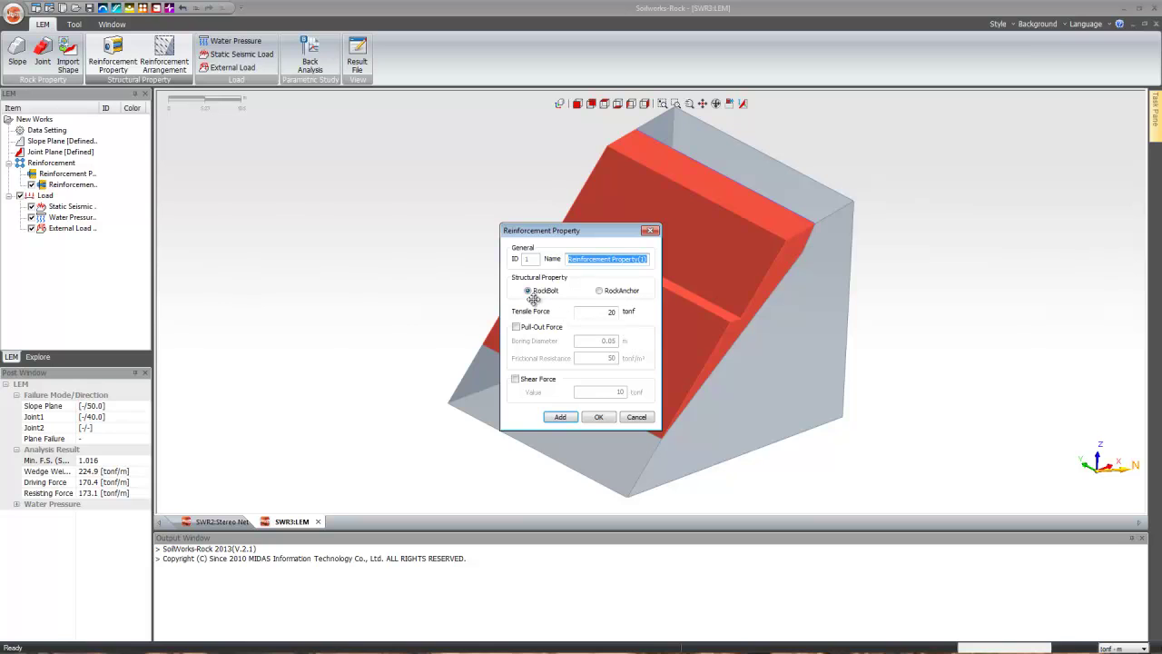
Add the RockBolt property with 20 tonf tensile force and close its settings.
{"action": "left_click", "coordinate": [561, 423]}
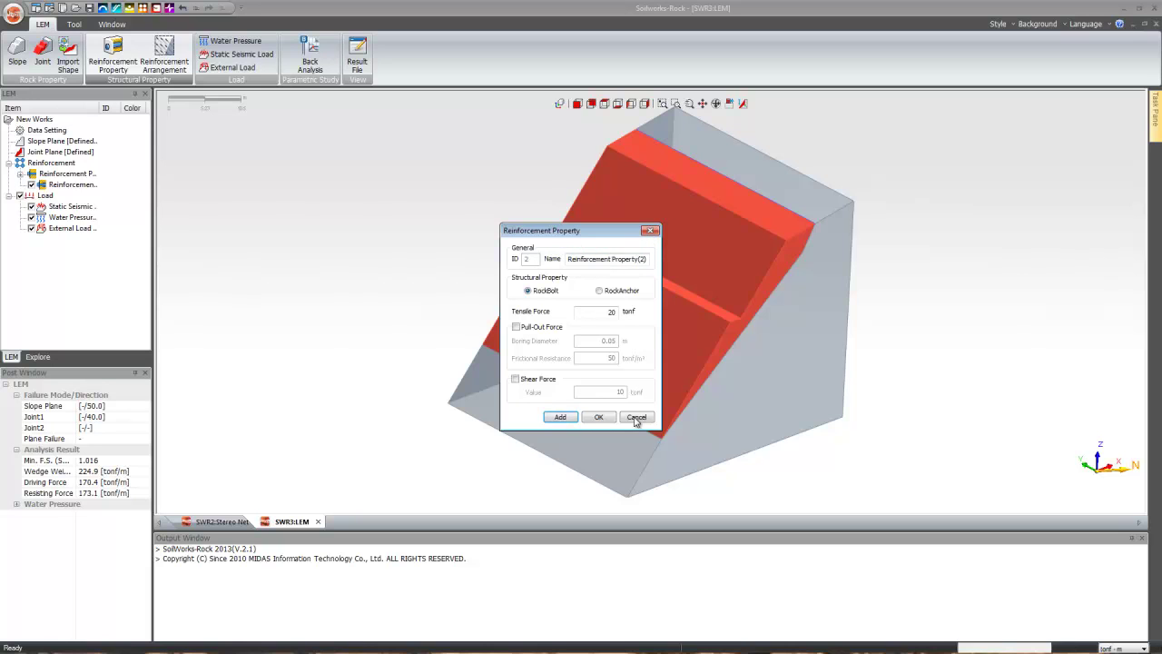
{"action": "left_click", "coordinate": [650, 231]}
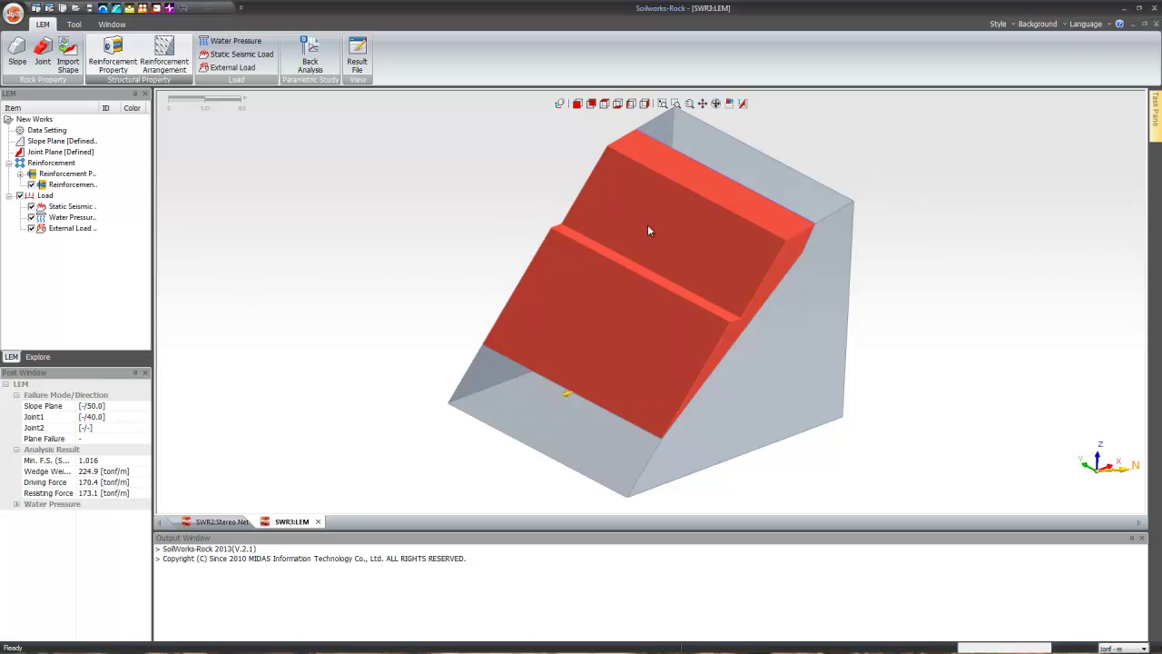
{"action": "left_click", "coordinate": [171, 58]}
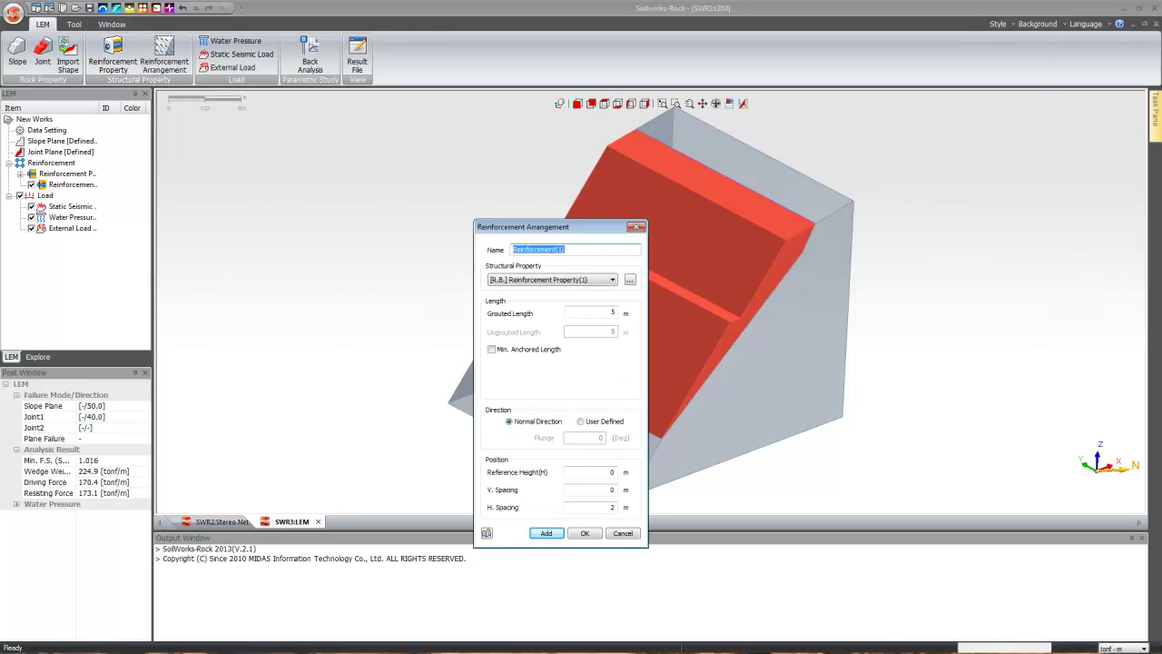
From a front view, add a bolt row at 3 m reference height with 1 m vertical, 2 m horizontal spacing.
{"action": "left_click", "coordinate": [578, 105]}
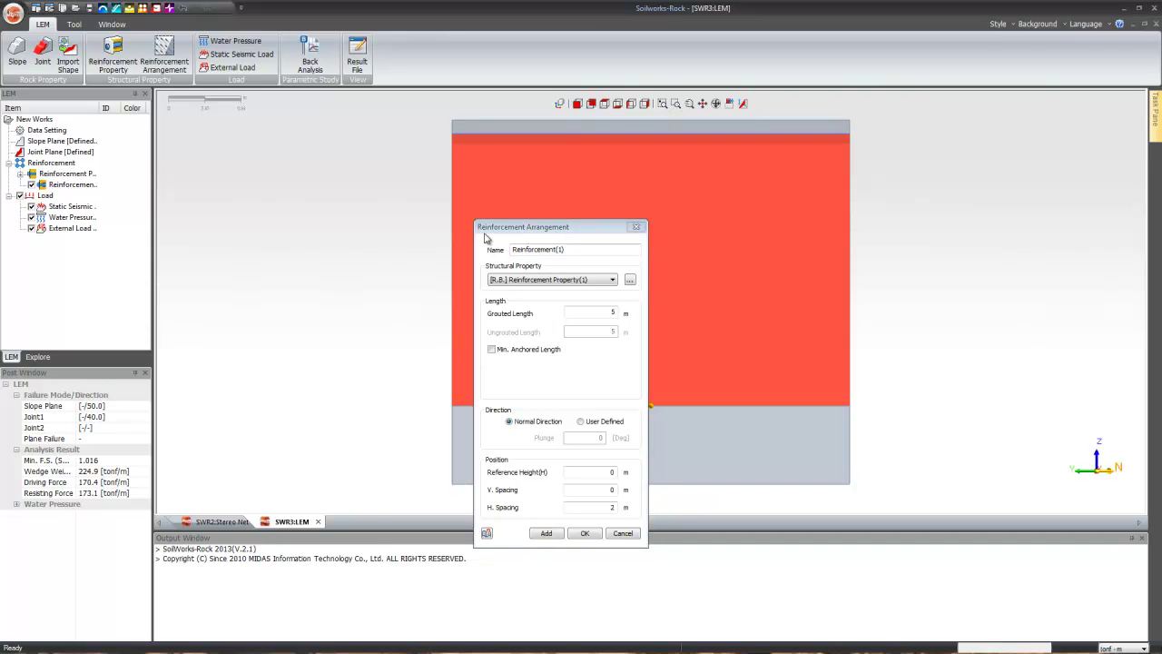
{"action": "left_click", "coordinate": [488, 238]}
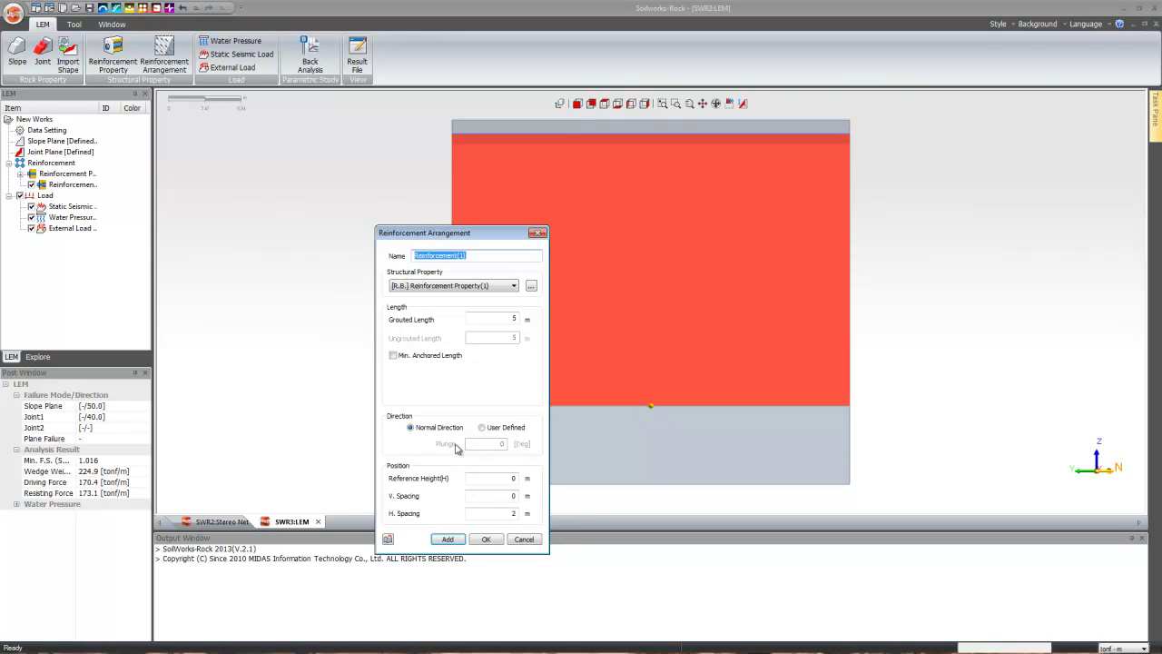
{"action": "left_click", "coordinate": [489, 478]}
{"action": "left_click", "coordinate": [495, 495]}
{"action": "left_click_drag", "start_coordinate": [508, 498], "coordinate": [528, 496]}
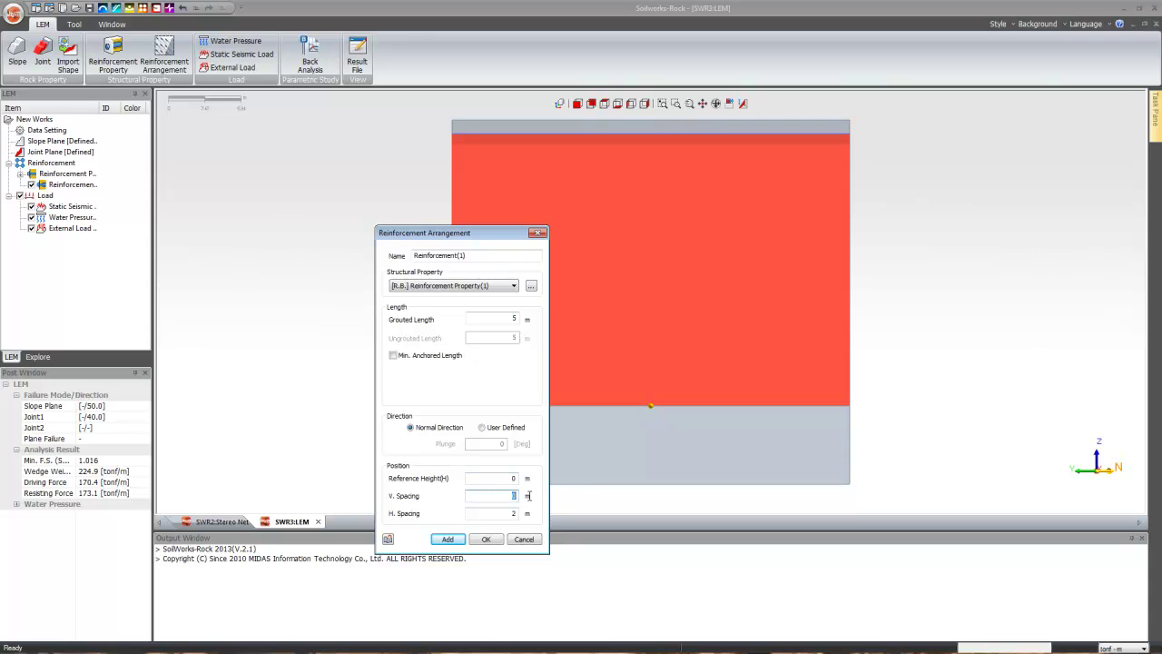
{"action": "left_click", "coordinate": [509, 479]}
{"action": "left_click_drag", "start_coordinate": [527, 479], "coordinate": [516, 486]}
{"action": "type", "text": "3"}
{"action": "left_click", "coordinate": [512, 497]}
{"action": "key", "text": "shift+Home"}
{"action": "type", "text": "1"}
{"action": "left_click", "coordinate": [446, 539]}
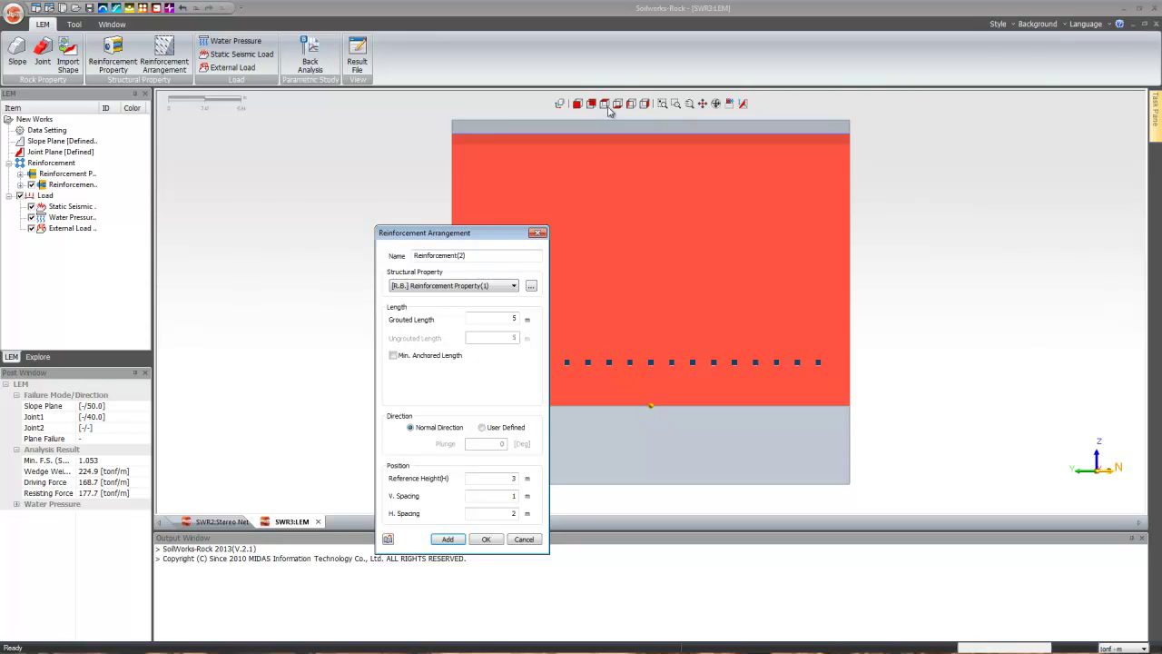
Add bolt rows at 5 m and 10 m reference heights.
{"action": "left_click_drag", "start_coordinate": [761, 266], "coordinate": [733, 269]}
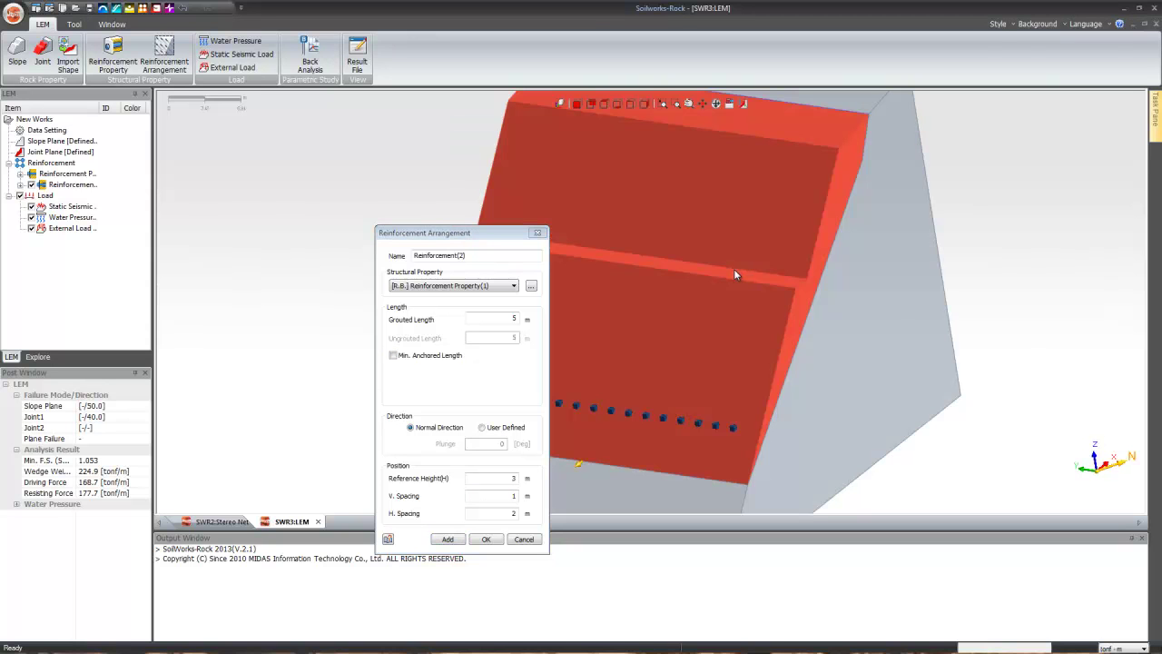
{"action": "left_click", "coordinate": [505, 479]}
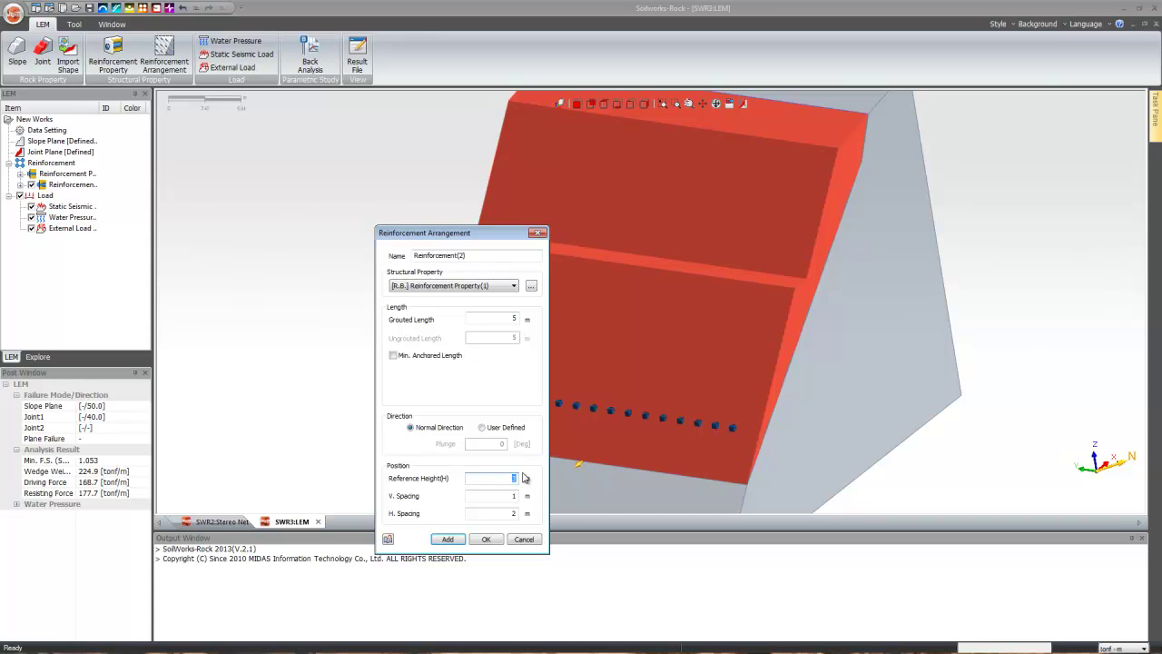
{"action": "type", "text": "5"}
{"action": "left_click", "coordinate": [448, 539]}
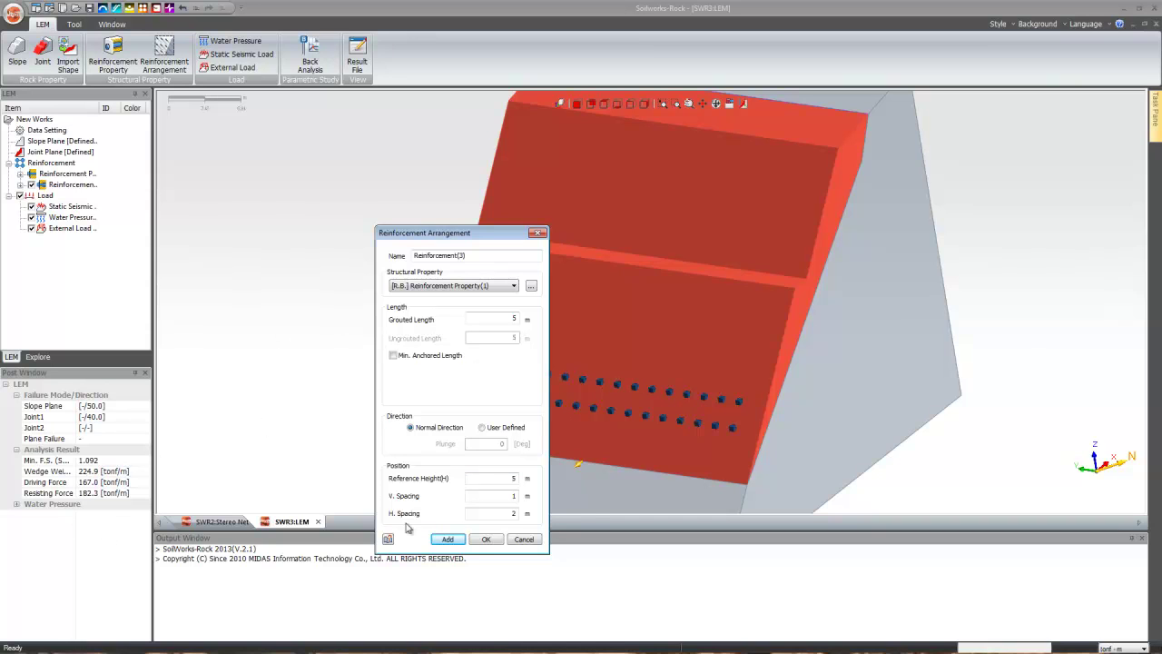
{"action": "left_click", "coordinate": [511, 478]}
{"action": "double_click", "coordinate": [515, 478]}
{"action": "type", "text": "10"}
{"action": "left_click", "coordinate": [448, 539]}
{"action": "left_click", "coordinate": [449, 539]}
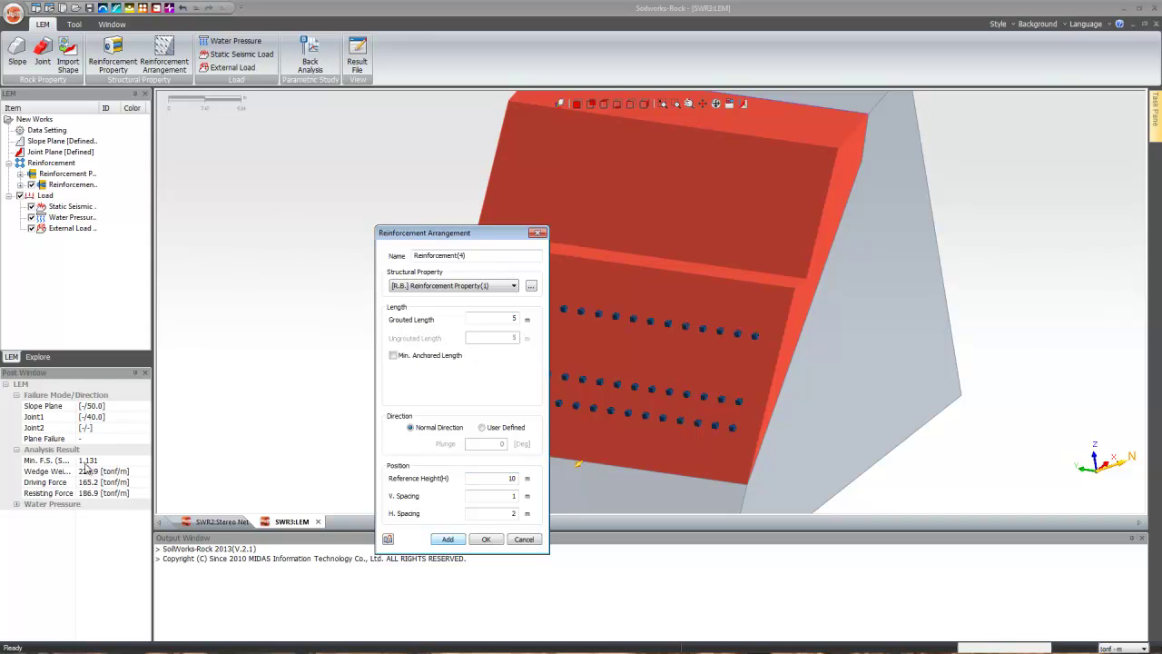
Add bolt rows at 15 m and 13 m reference heights.
{"action": "left_click", "coordinate": [510, 477]}
{"action": "double_click", "coordinate": [520, 478]}
{"action": "type", "text": "15"}
{"action": "left_click", "coordinate": [447, 539]}
{"action": "left_click", "coordinate": [446, 539]}
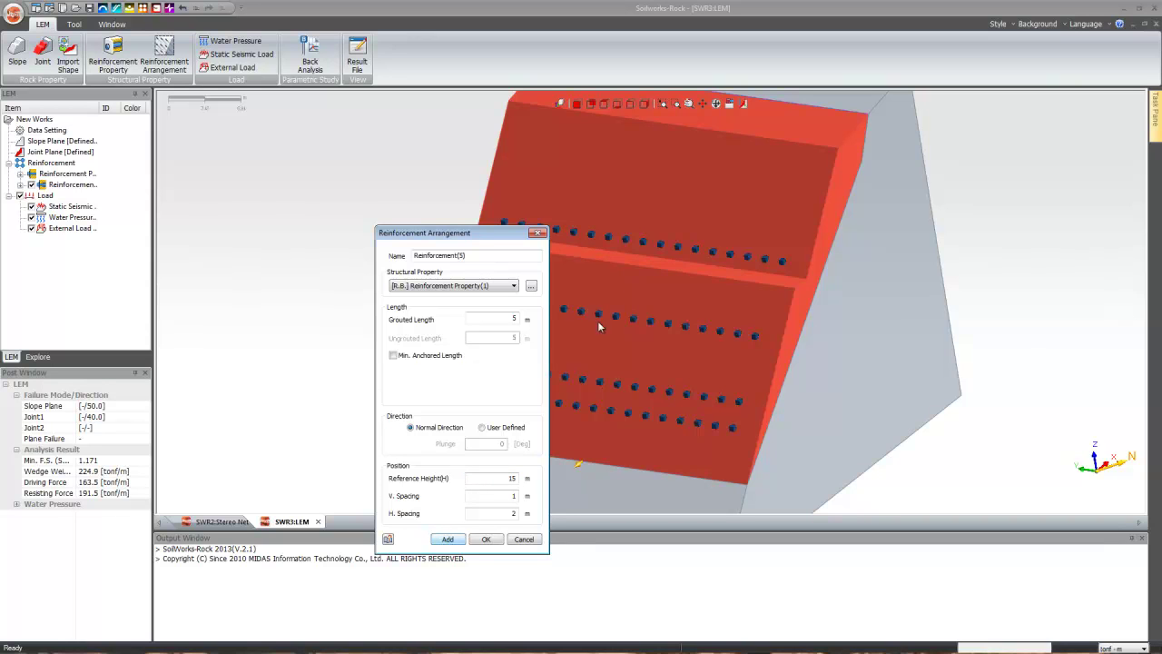
{"action": "left_click", "coordinate": [508, 477]}
{"action": "double_click", "coordinate": [516, 475]}
{"action": "type", "text": "13"}
{"action": "left_click", "coordinate": [444, 541]}
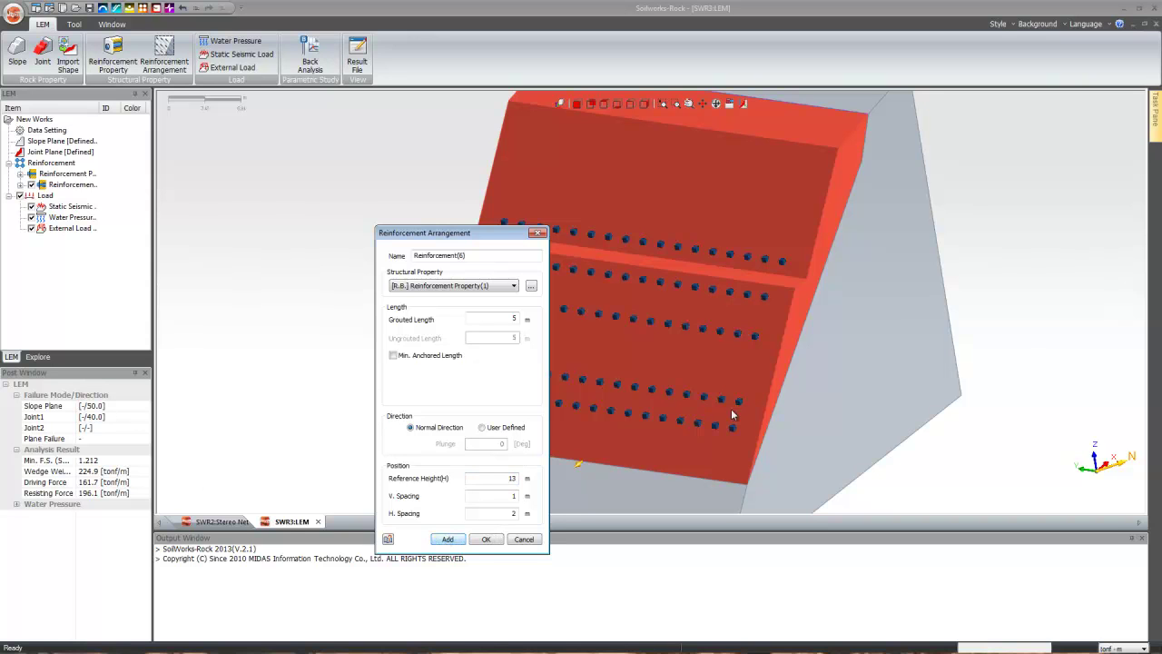
Orbit to inspect the bolt rows, check minimum F.S. 1.212, and close the arrangement settings.
{"action": "left_click_drag", "start_coordinate": [769, 385], "coordinate": [724, 376]}
{"action": "left_click_drag", "start_coordinate": [653, 369], "coordinate": [899, 361]}
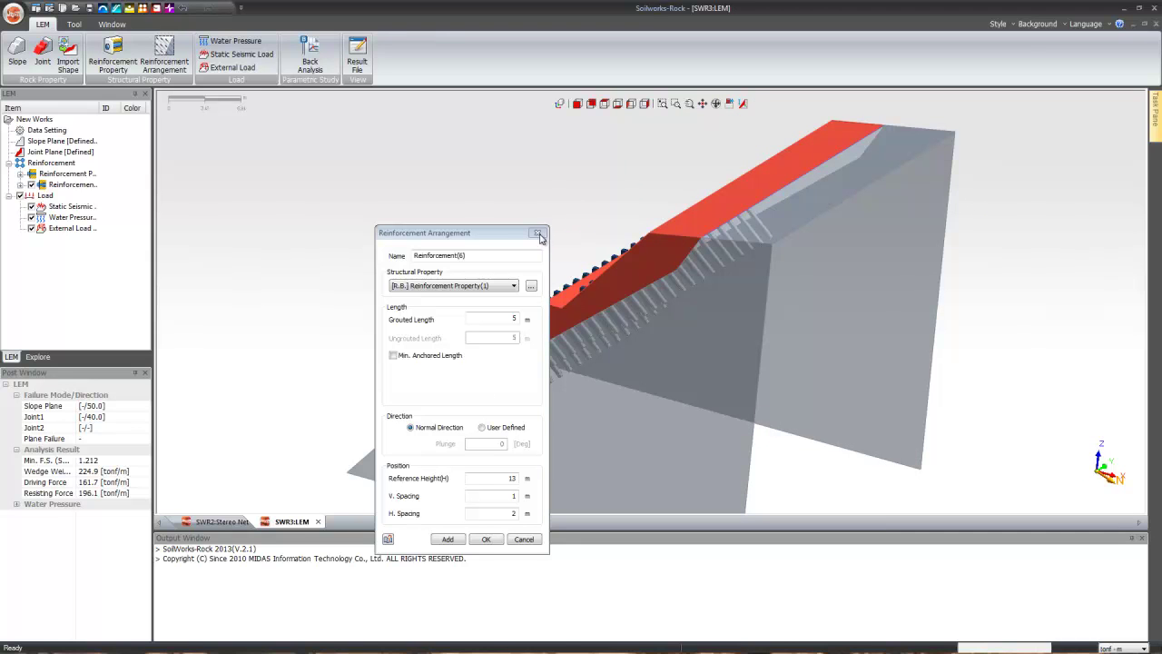
{"action": "left_click", "coordinate": [114, 462]}
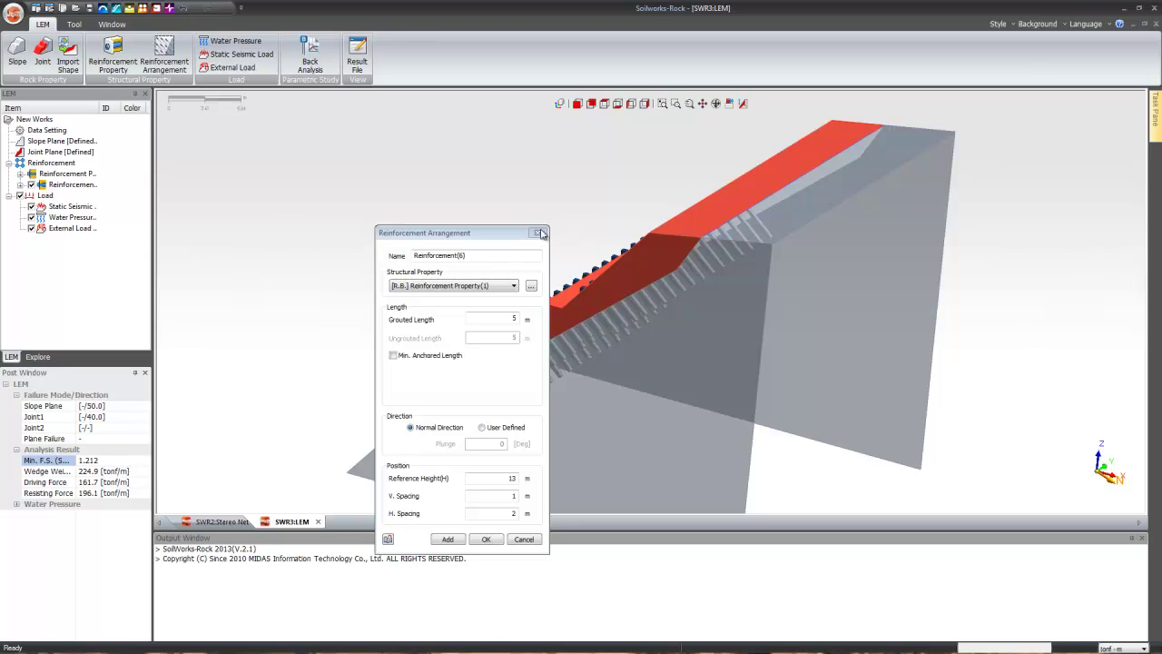
{"action": "left_click", "coordinate": [524, 540]}
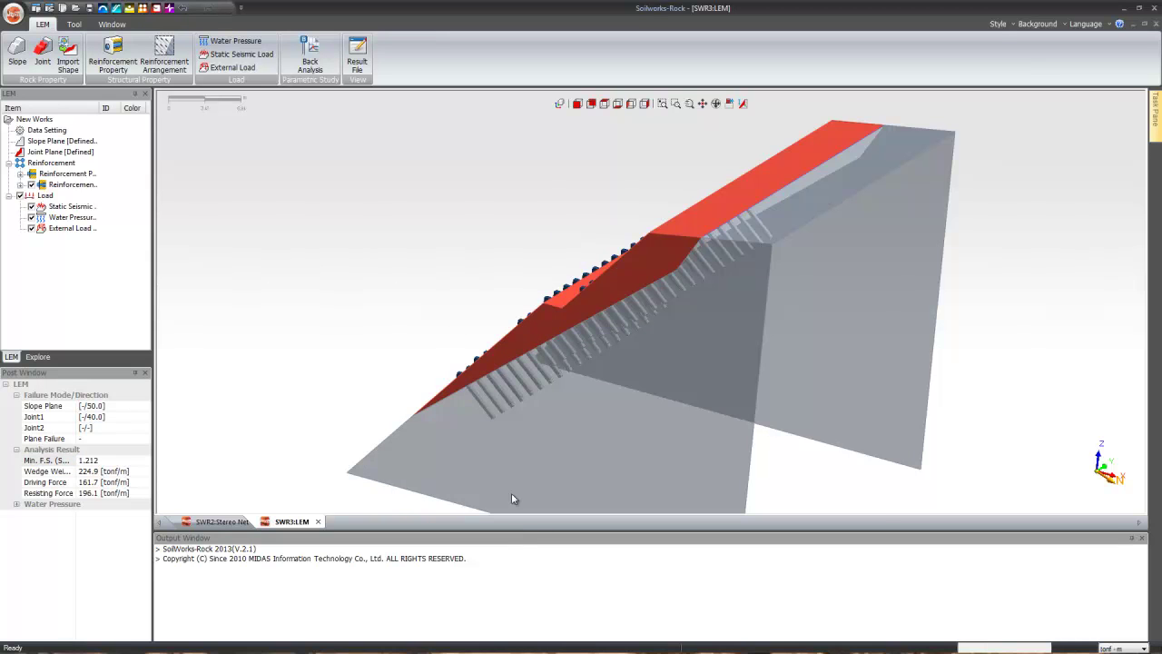
Start a new SWR4:LEM document and set its Slope Plane failure type to Wedge Failure.
{"action": "left_click", "coordinate": [12, 13]}
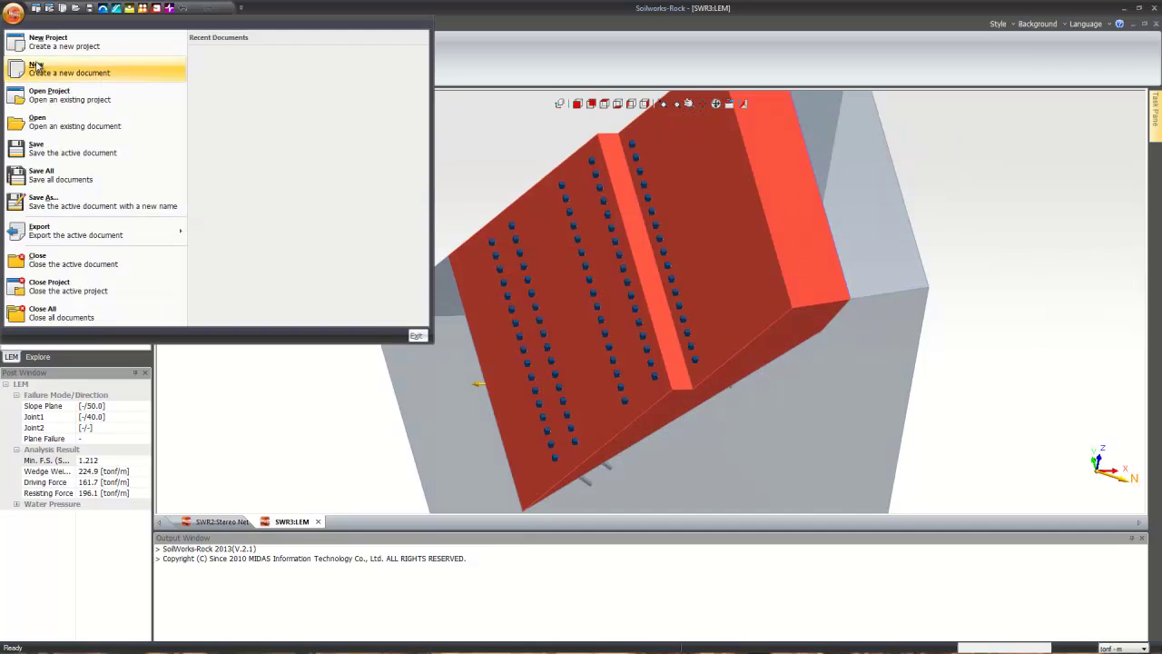
{"action": "left_click", "coordinate": [37, 65]}
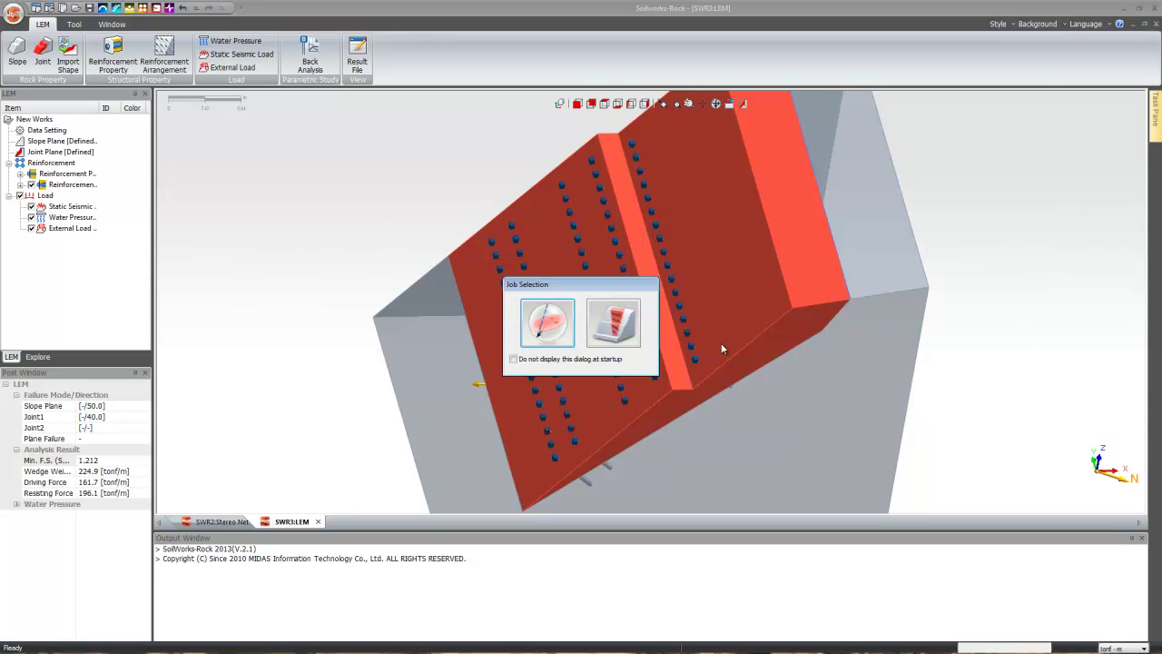
{"action": "left_click", "coordinate": [607, 322]}
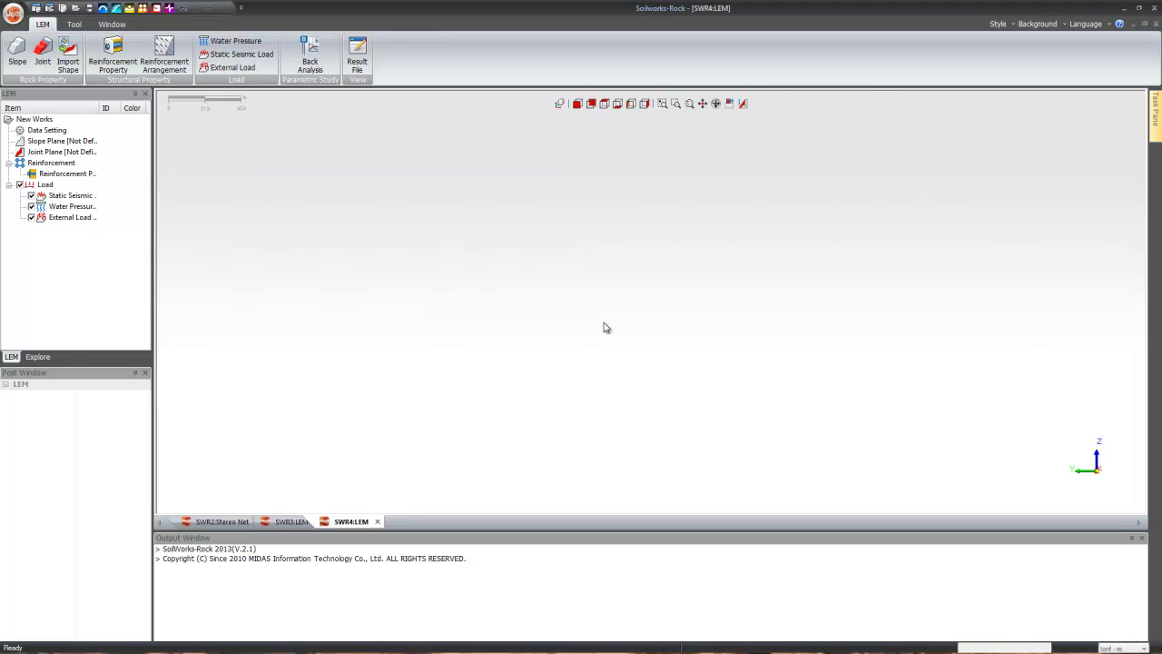
{"action": "left_click", "coordinate": [18, 46]}
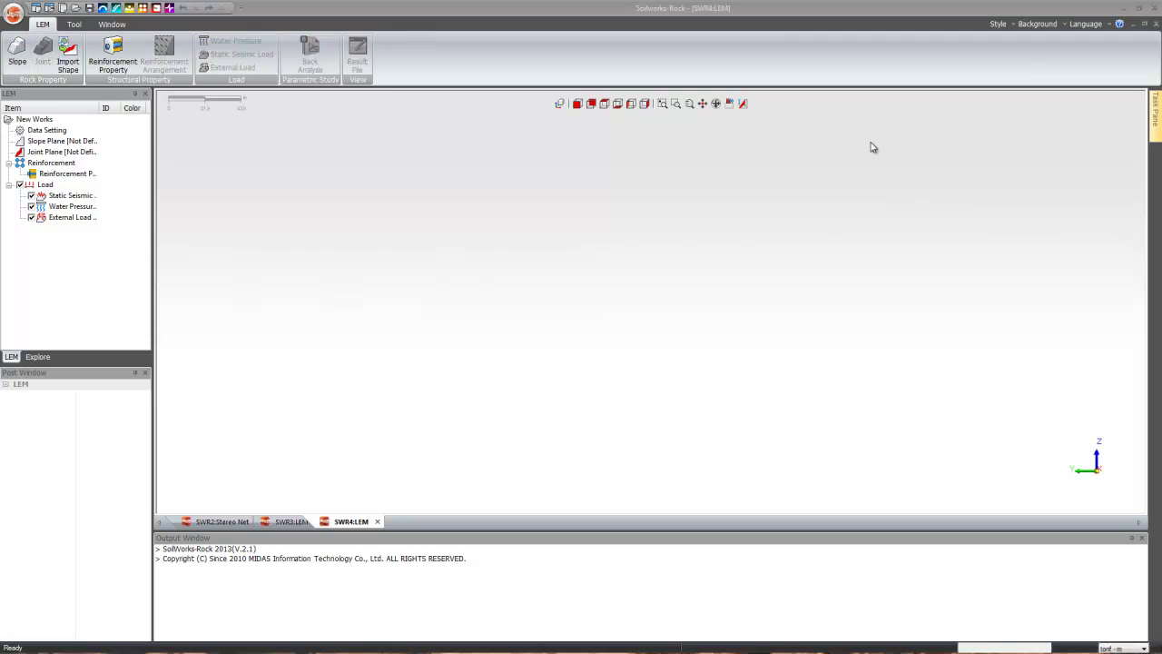
{"action": "left_click", "coordinate": [920, 179]}
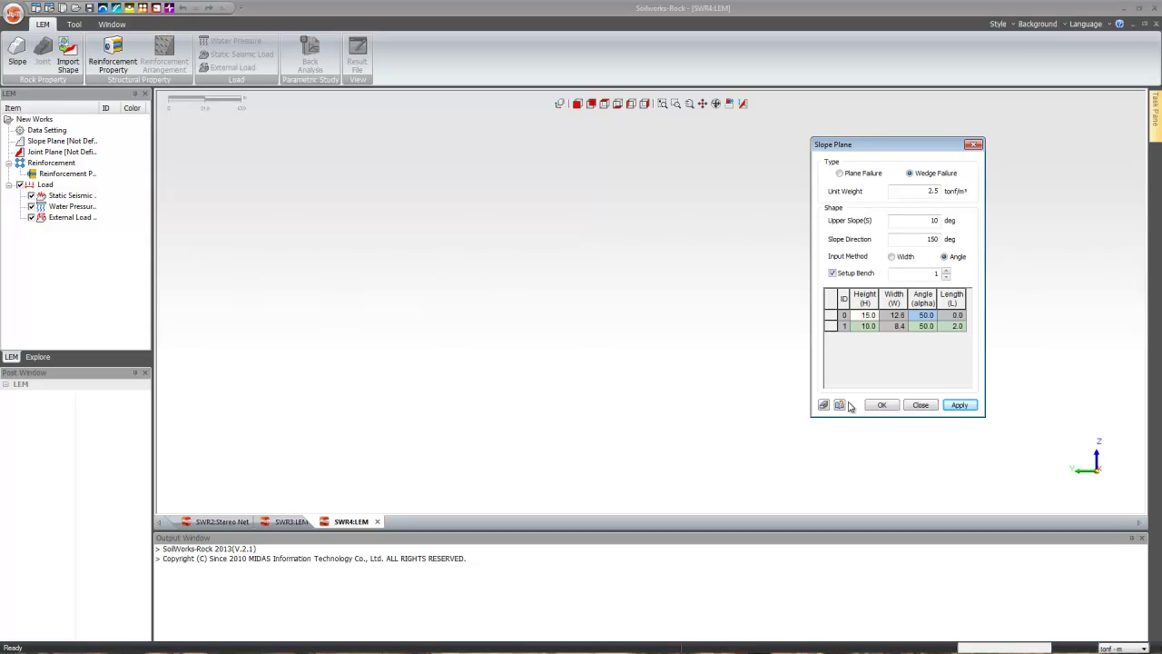
Check the slope-dimension guide image beside the settings, then build the wedge slope model.
{"action": "left_click", "coordinate": [840, 405]}
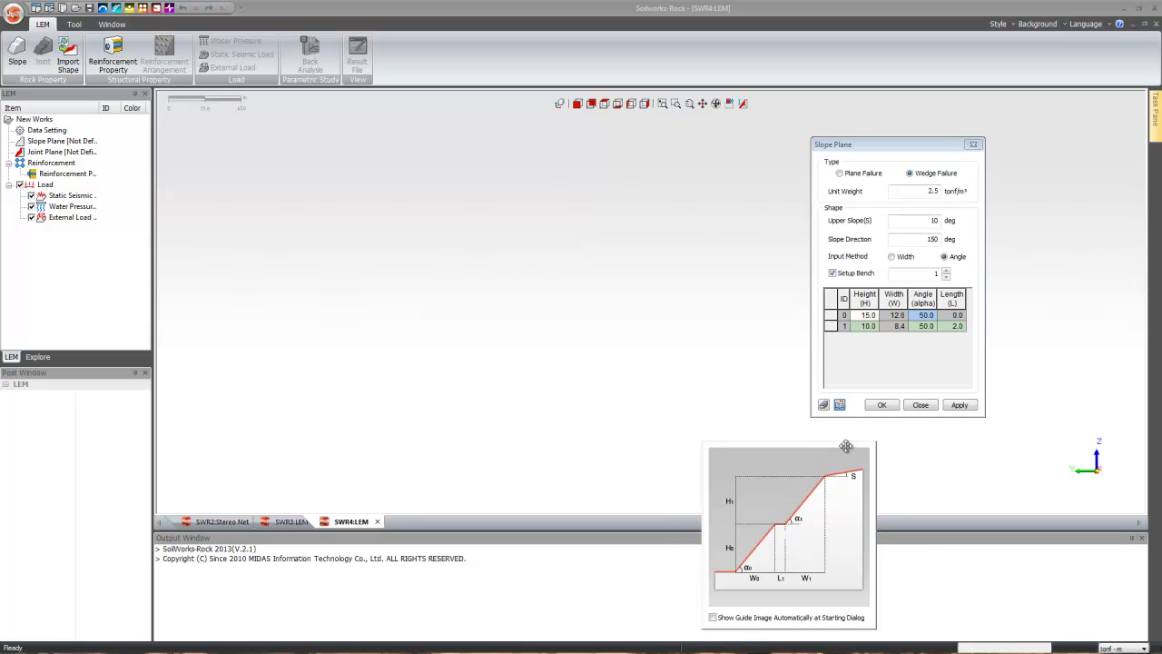
{"action": "left_click_drag", "start_coordinate": [795, 468], "coordinate": [847, 451]}
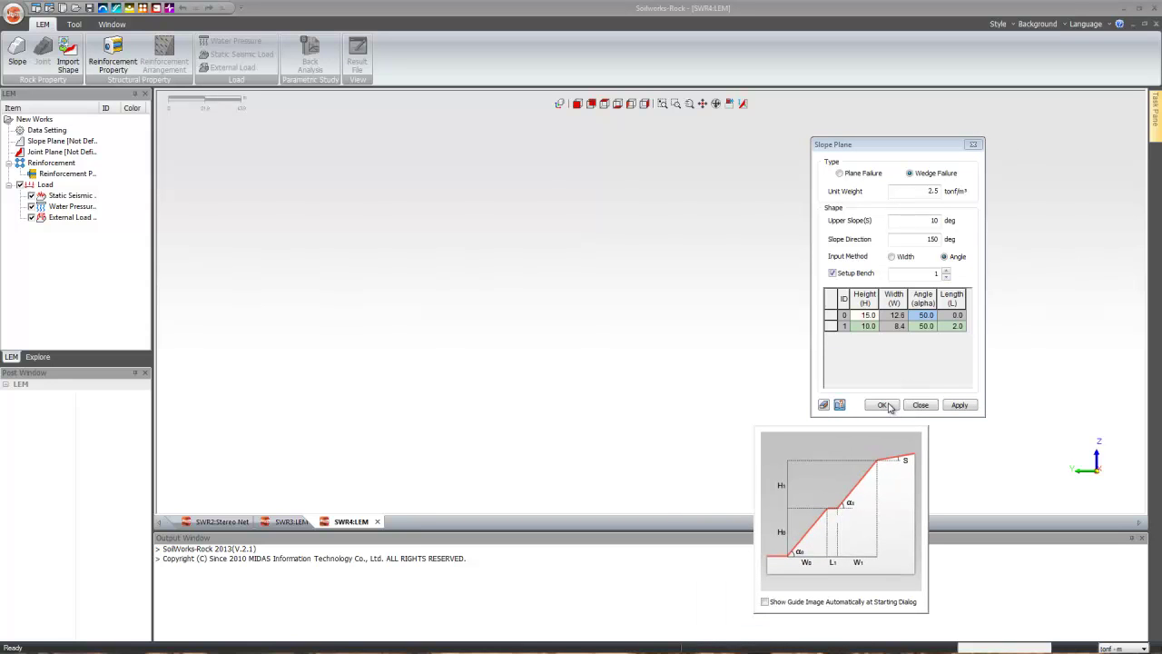
{"action": "left_click", "coordinate": [883, 406]}
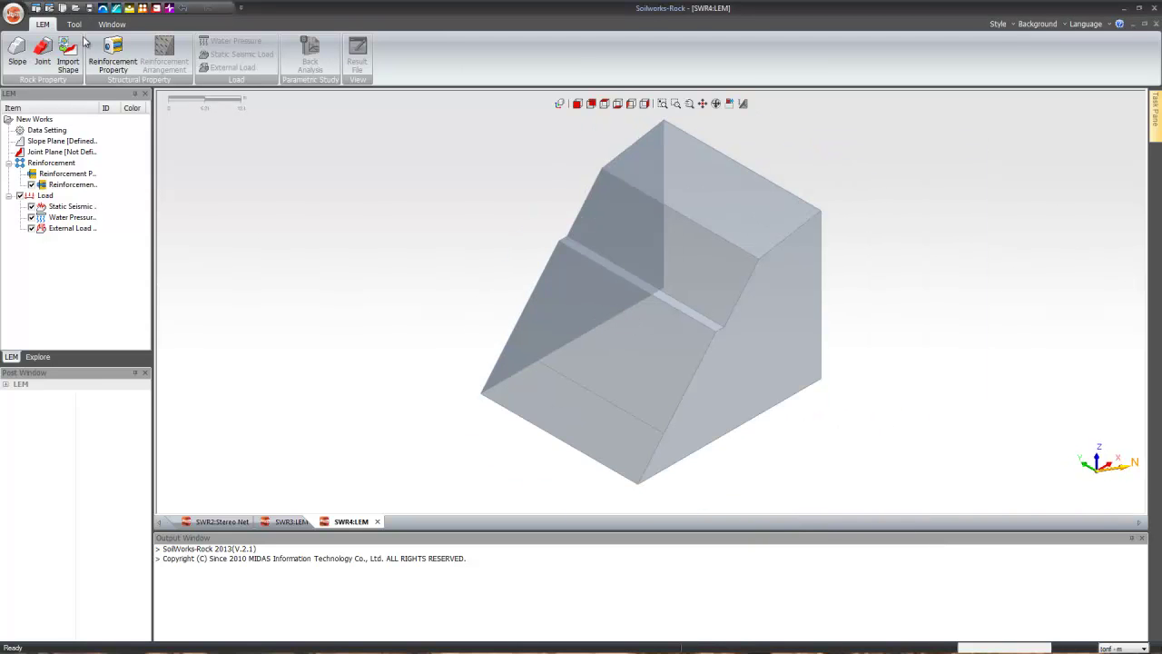
{"action": "left_click", "coordinate": [42, 58]}
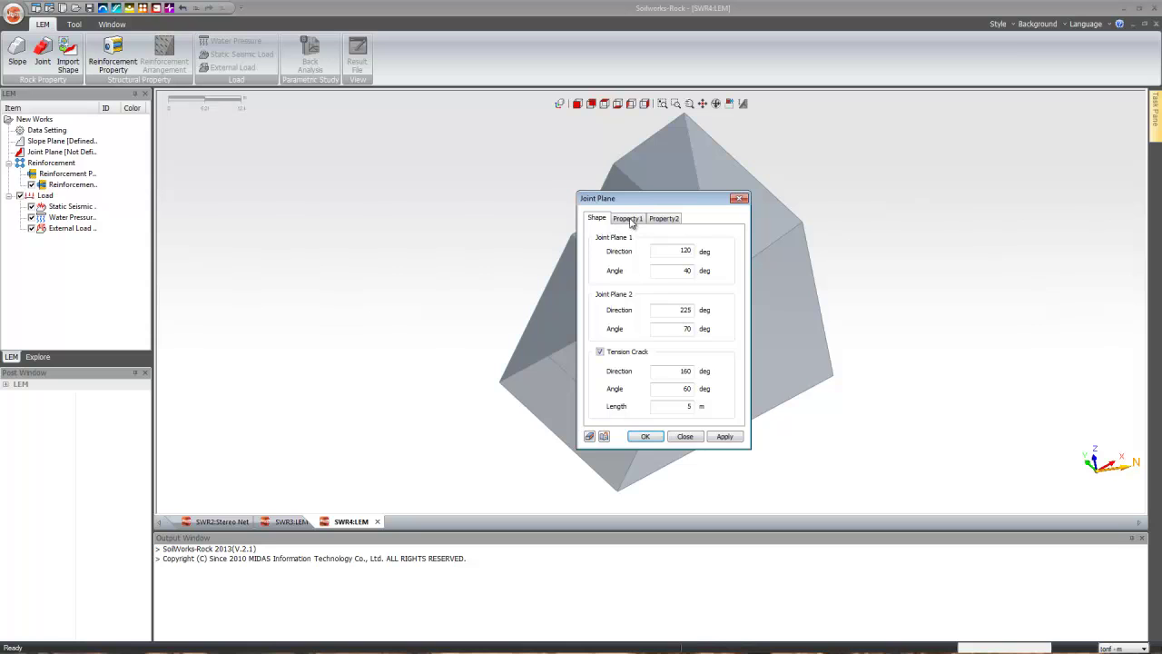
Check both joints' strength properties, then apply joint planes 120/40 and 225/70 with the tension crack.
{"action": "left_click", "coordinate": [630, 219]}
{"action": "left_click", "coordinate": [671, 219]}
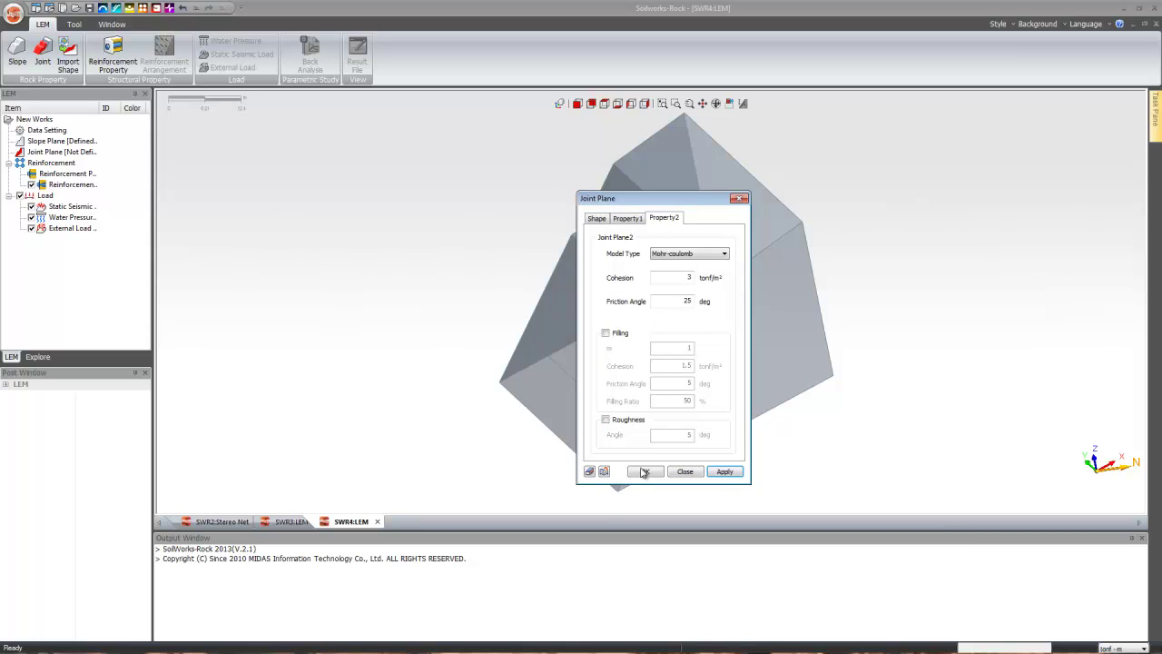
{"action": "left_click", "coordinate": [644, 471]}
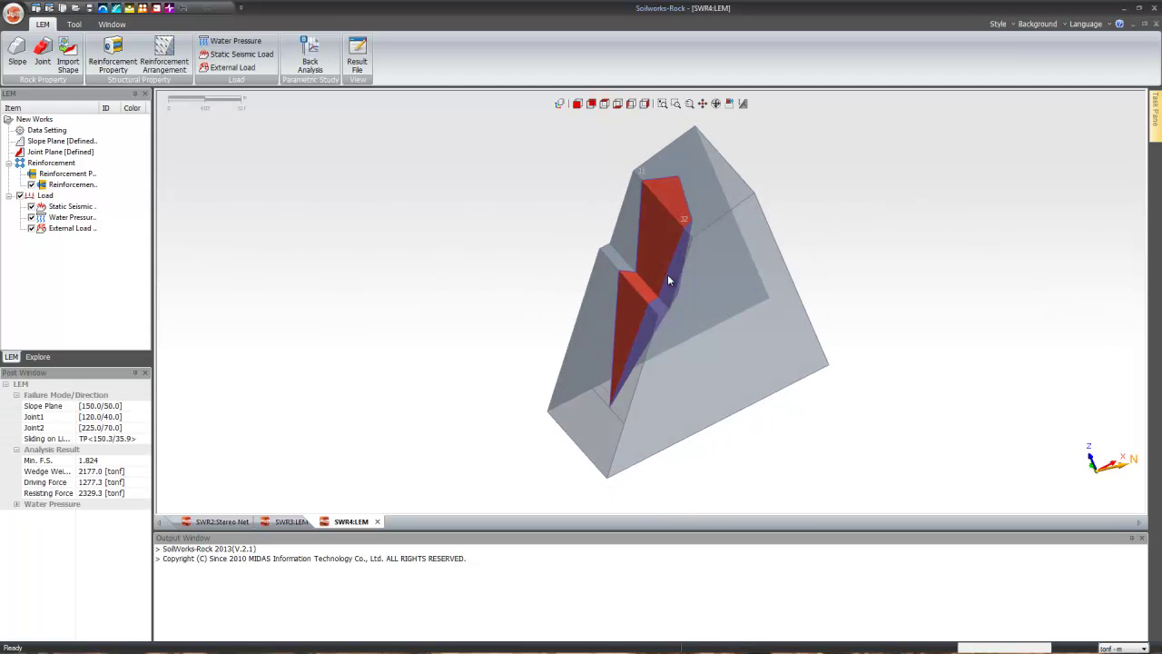
Add an external load of FX 20, FY 10, FZ 10 tonf on the top plane.
{"action": "left_click", "coordinate": [113, 462]}
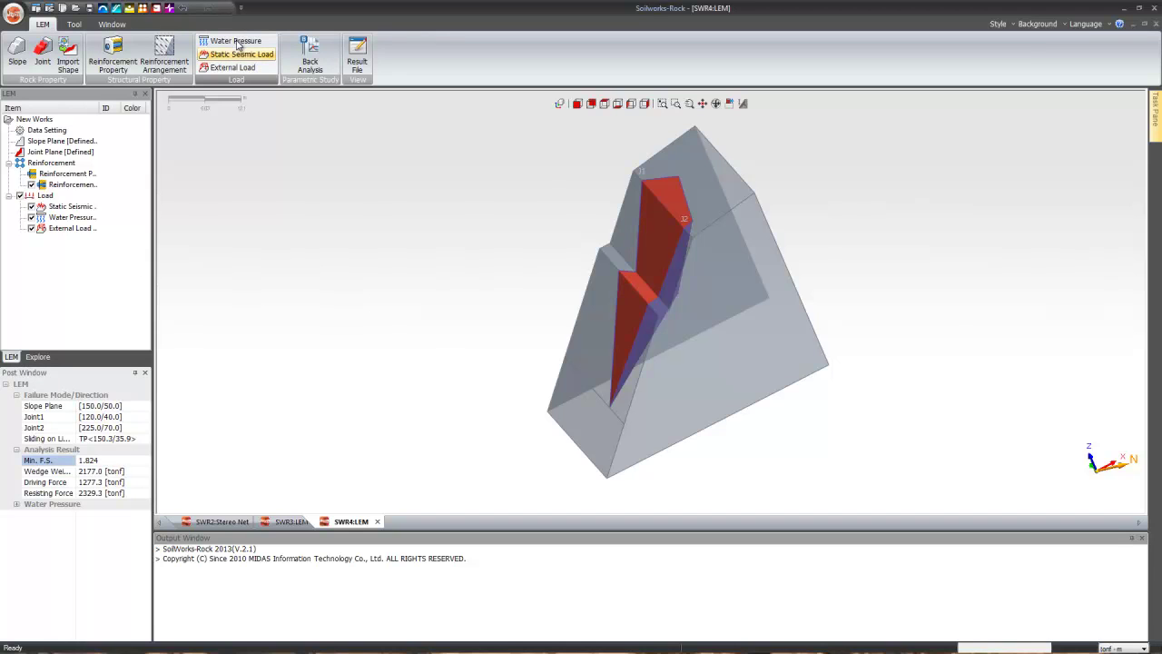
{"action": "left_click", "coordinate": [233, 68]}
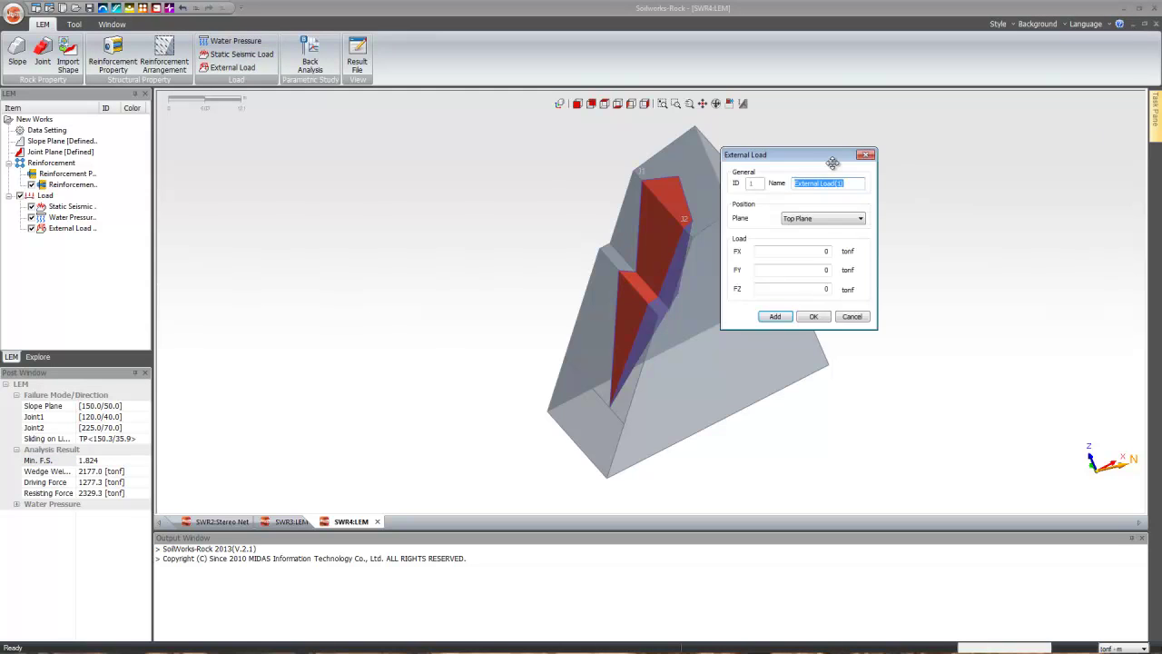
{"action": "left_click", "coordinate": [814, 249]}
{"action": "double_click", "coordinate": [828, 251]}
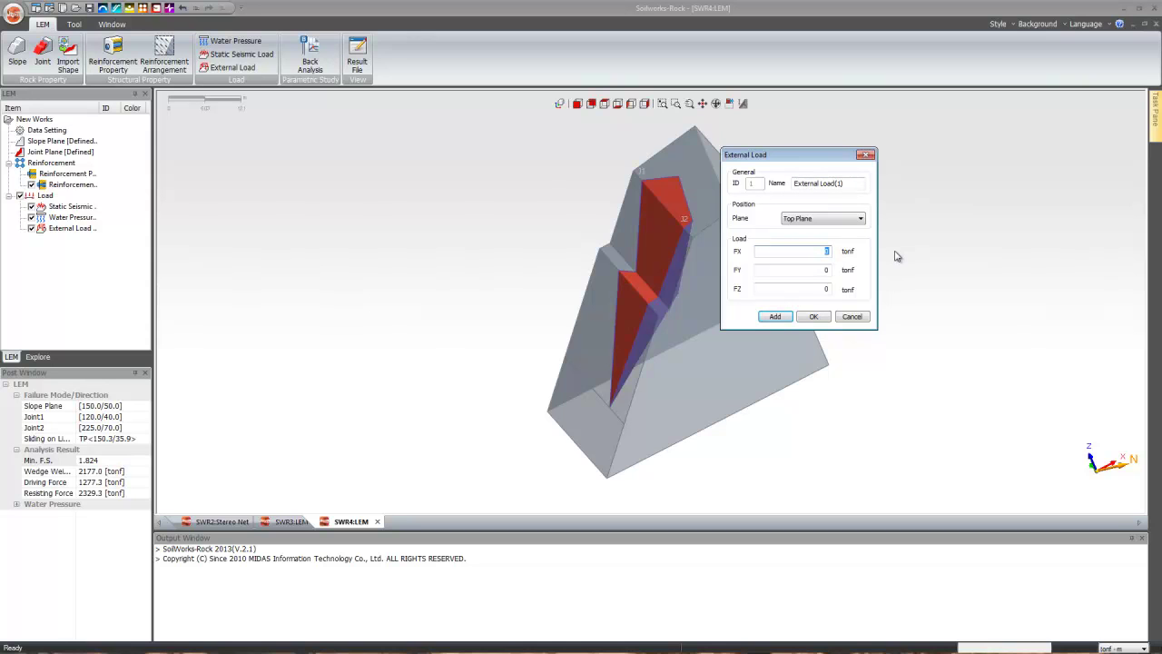
{"action": "type", "text": "20"}
{"action": "left_click", "coordinate": [804, 270]}
{"action": "type", "text": "10"}
{"action": "key", "text": "Tab"}
{"action": "type", "text": "10"}
{"action": "left_click", "coordinate": [775, 317]}
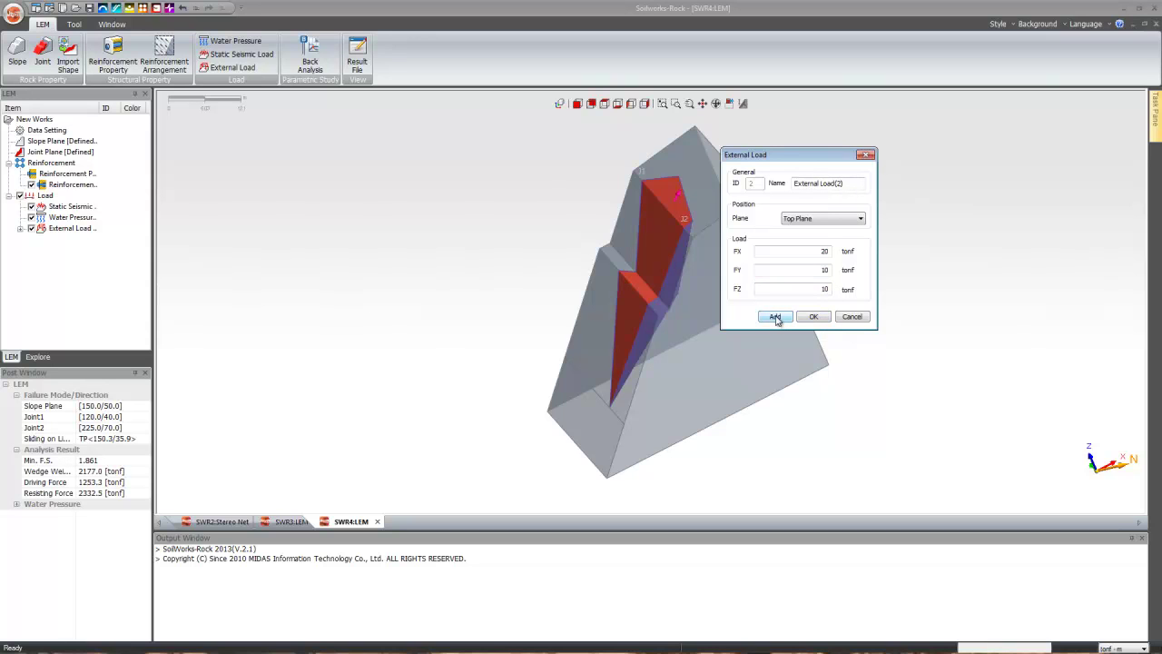
{"action": "left_click", "coordinate": [863, 156]}
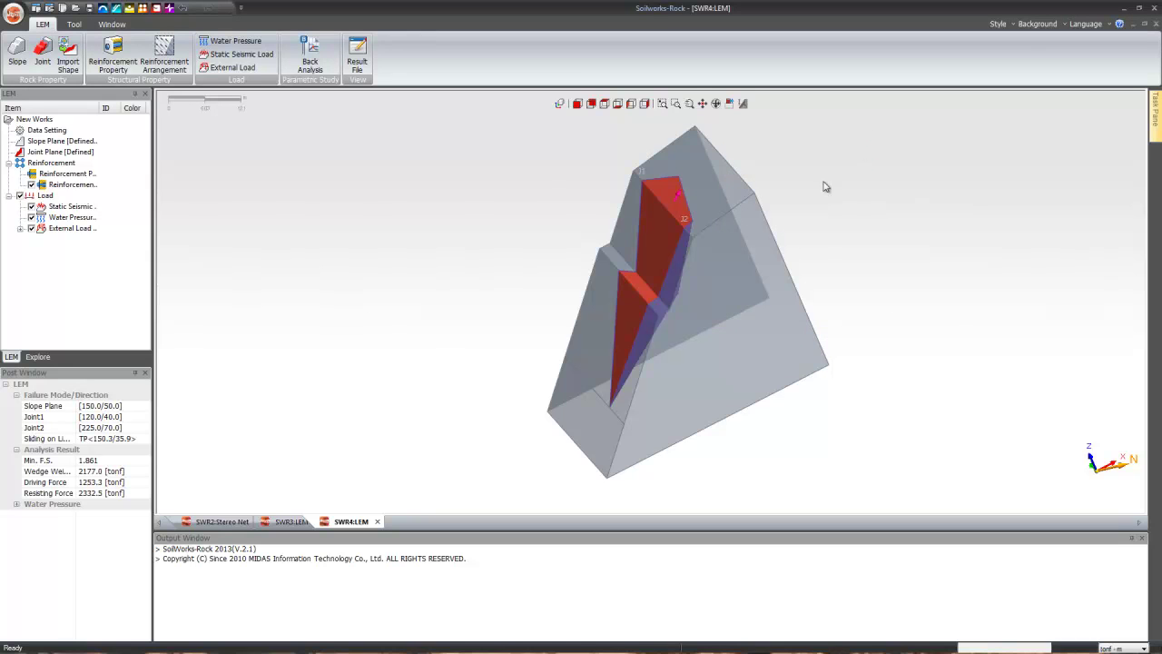
Apply a horizontal-direction static seismic load with seismic coefficient 0.15.
{"action": "left_click_drag", "start_coordinate": [682, 247], "coordinate": [672, 245]}
{"action": "scroll", "coordinate": [633, 239], "scroll_direction": "up", "scroll_amount": 2}
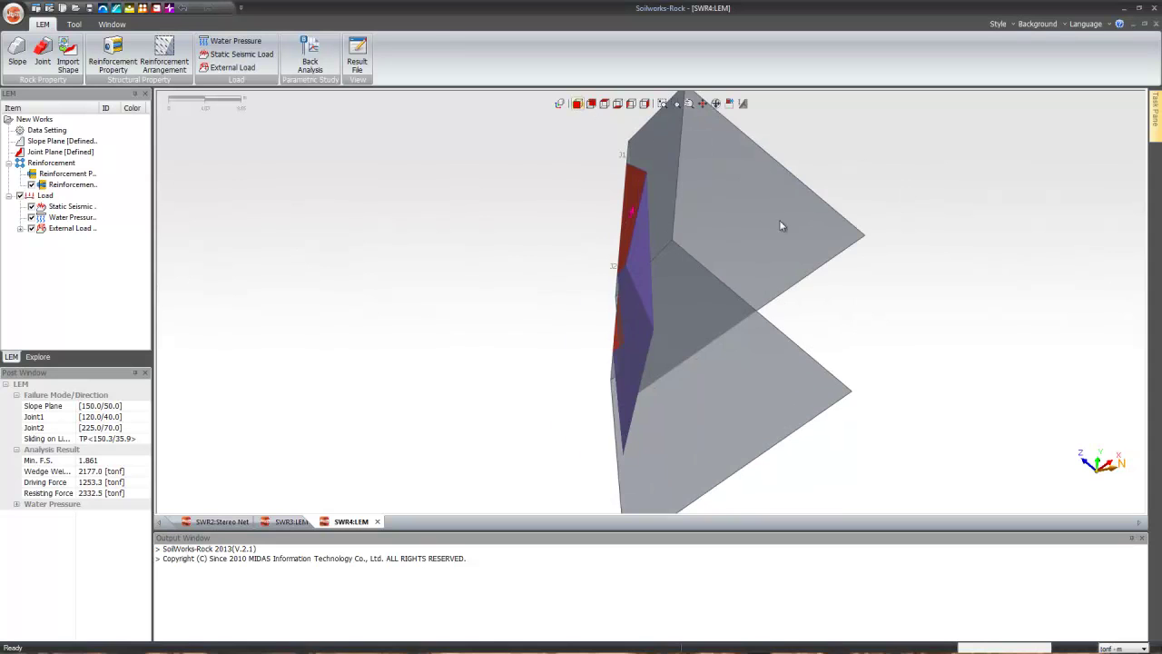
{"action": "left_click_drag", "start_coordinate": [778, 224], "coordinate": [752, 222]}
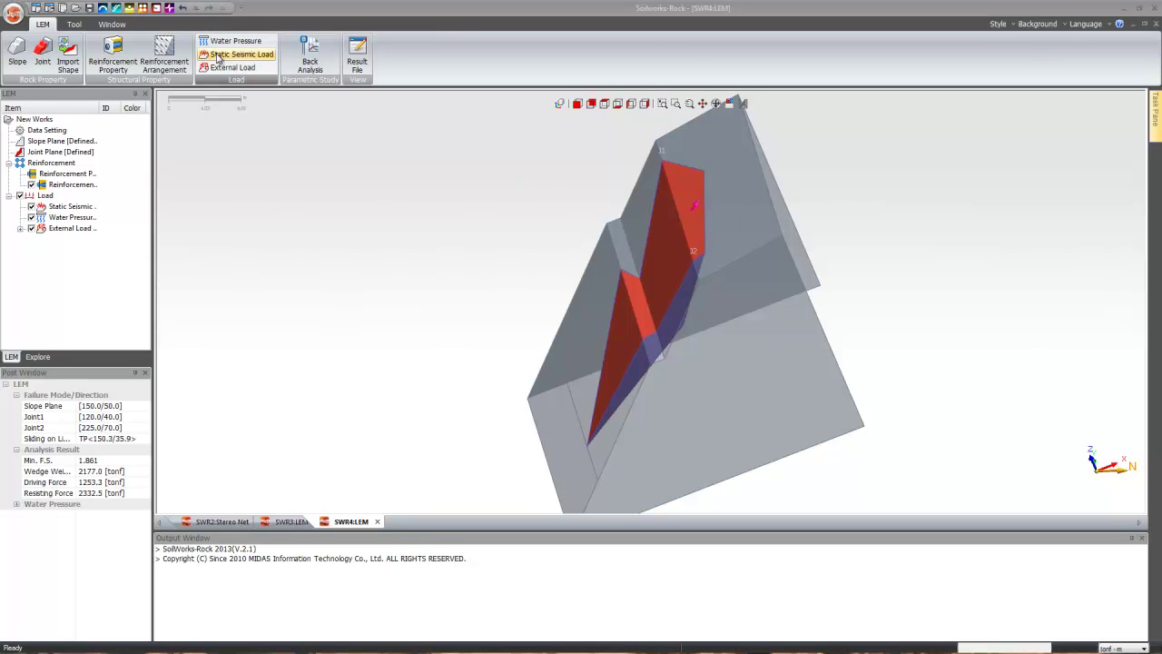
{"action": "left_click_drag", "start_coordinate": [1045, 168], "coordinate": [686, 234]}
{"action": "left_click", "coordinate": [786, 271]}
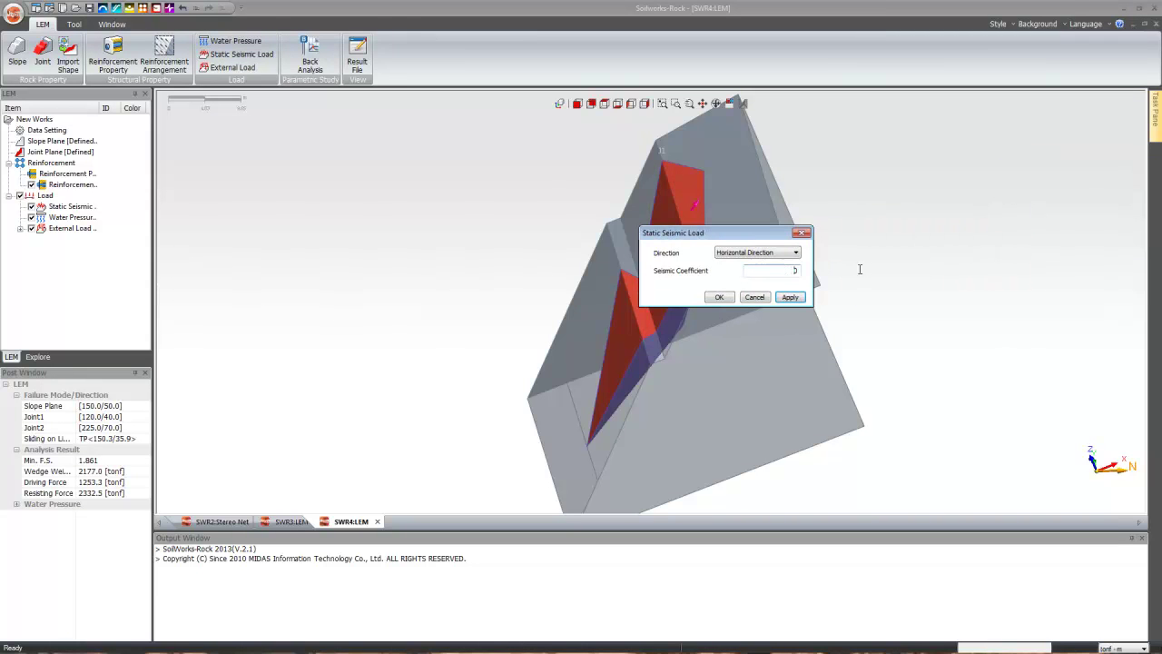
{"action": "type", "text": "0.15"}
{"action": "left_click", "coordinate": [719, 298]}
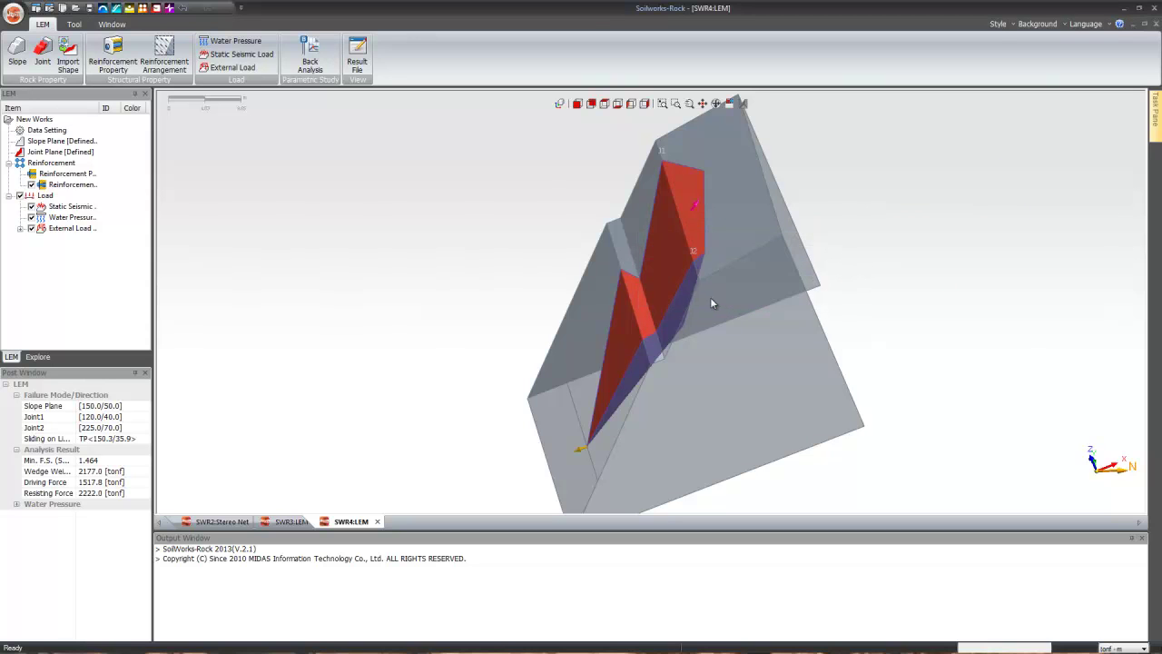
Save a RockBolt reinforcement property with 20 tonf tensile force.
{"action": "left_click", "coordinate": [88, 460]}
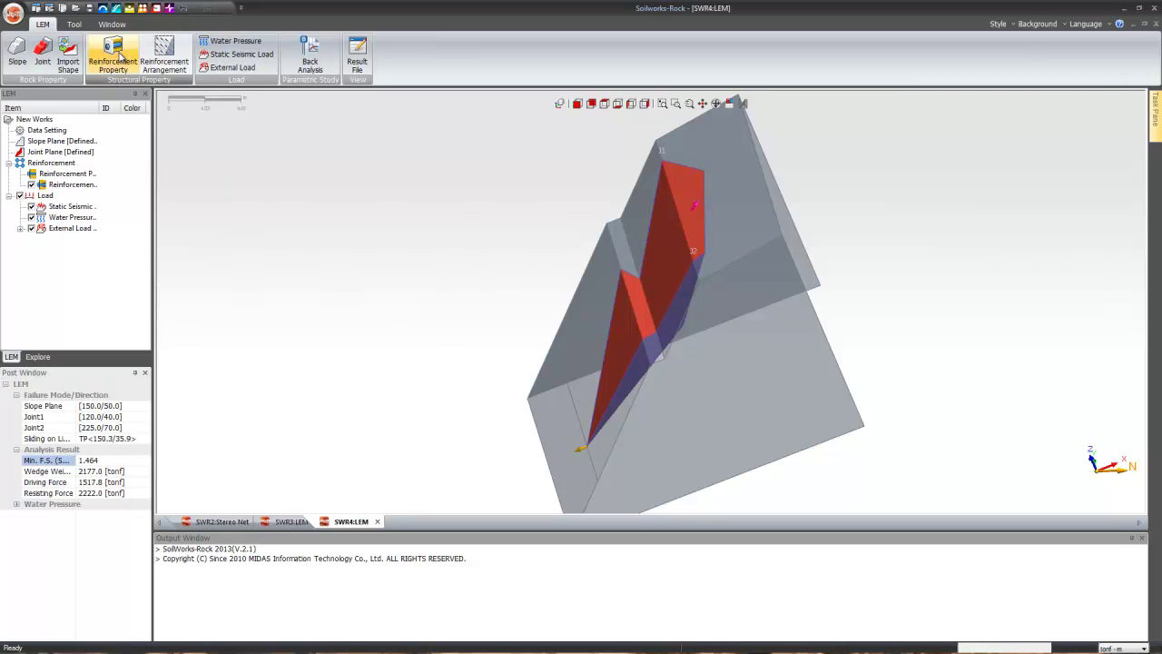
{"action": "left_click", "coordinate": [113, 58]}
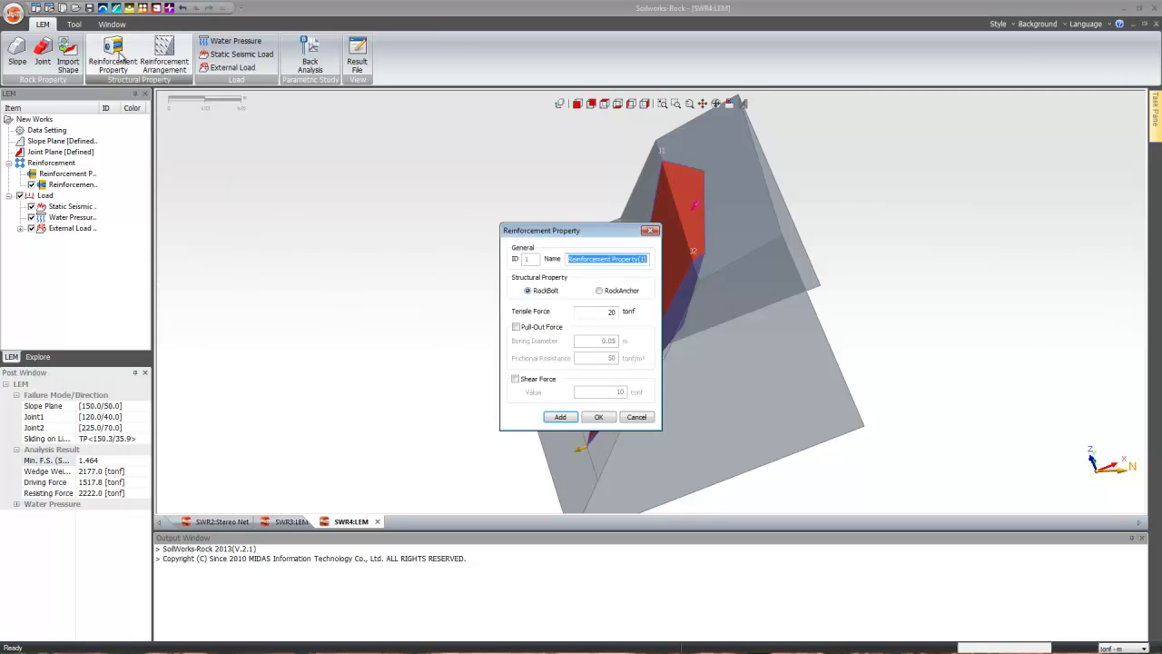
{"action": "left_click", "coordinate": [565, 416]}
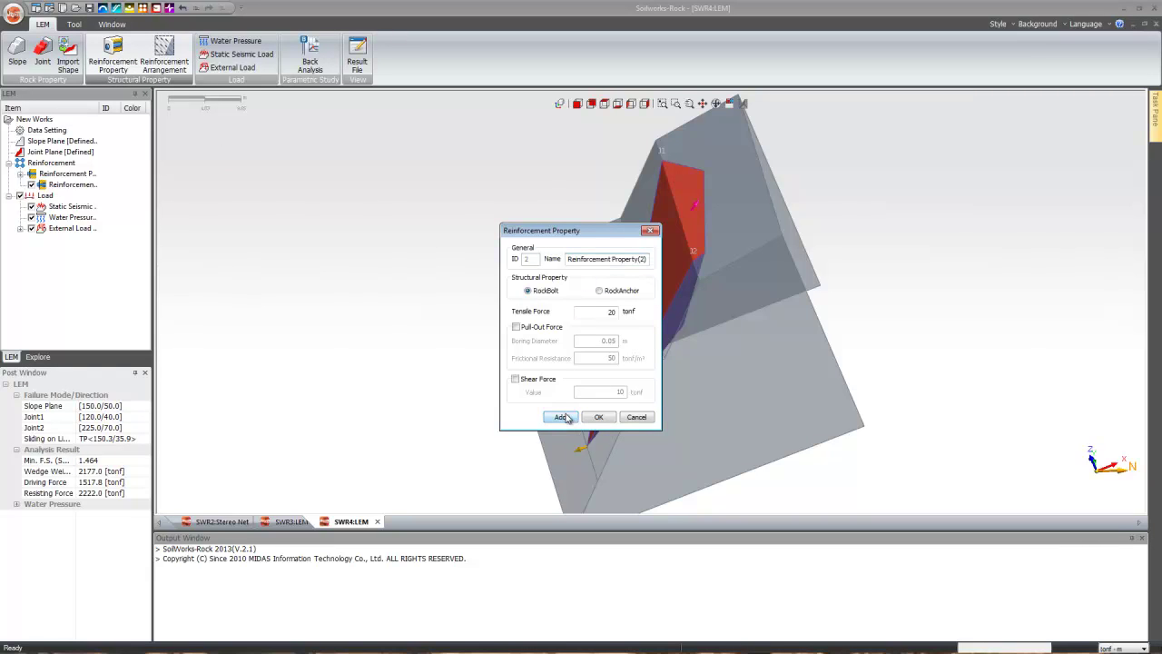
{"action": "left_click", "coordinate": [650, 233]}
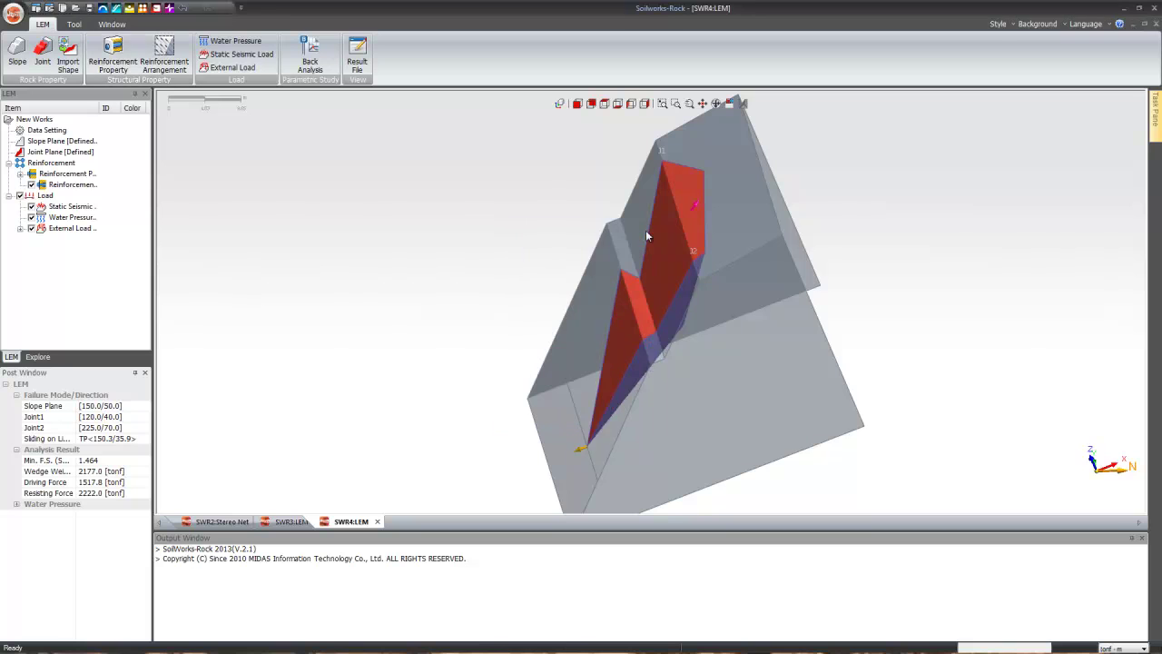
{"action": "left_click", "coordinate": [151, 61]}
Add a 5-by-5 rock-bolt grid (H.Div 5, V.Div 5) on the wedge's front face.
{"action": "left_click", "coordinate": [604, 104]}
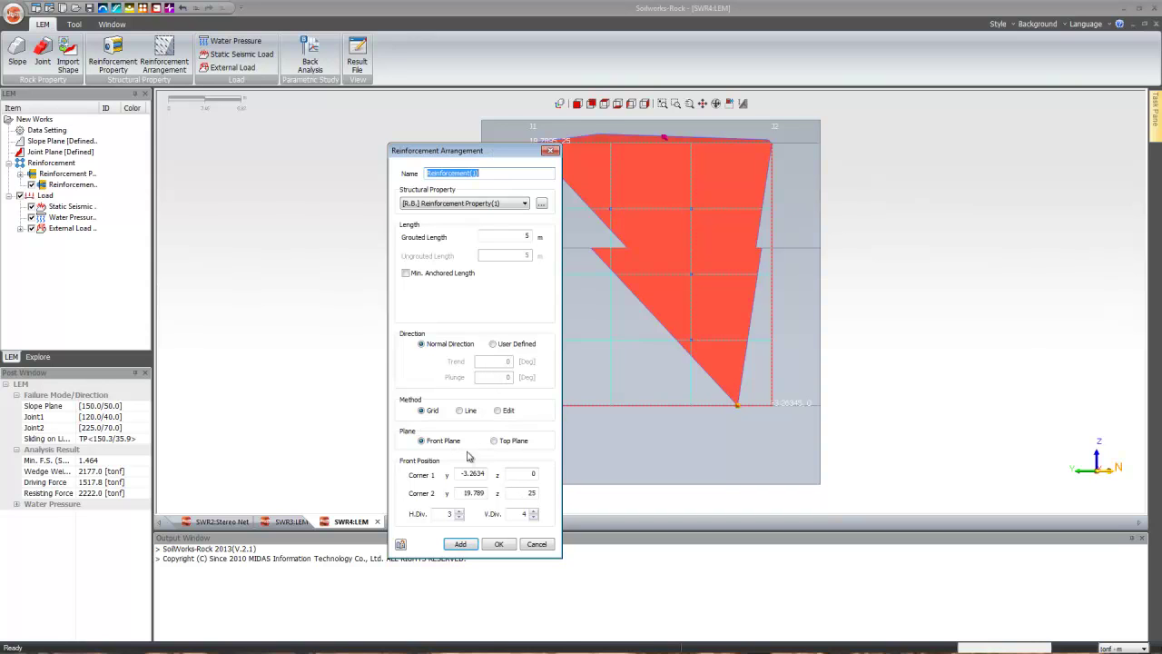
{"action": "left_click", "coordinate": [441, 514]}
{"action": "double_click", "coordinate": [463, 514]}
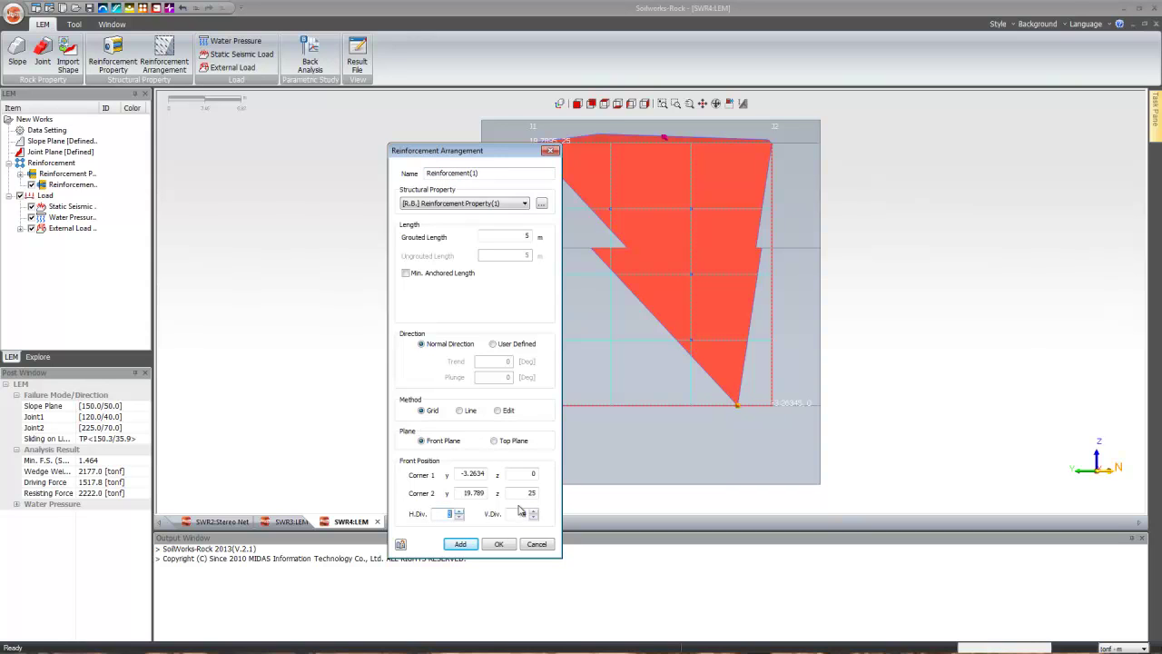
{"action": "type", "text": "5"}
{"action": "double_click", "coordinate": [523, 514]}
{"action": "type", "text": "5"}
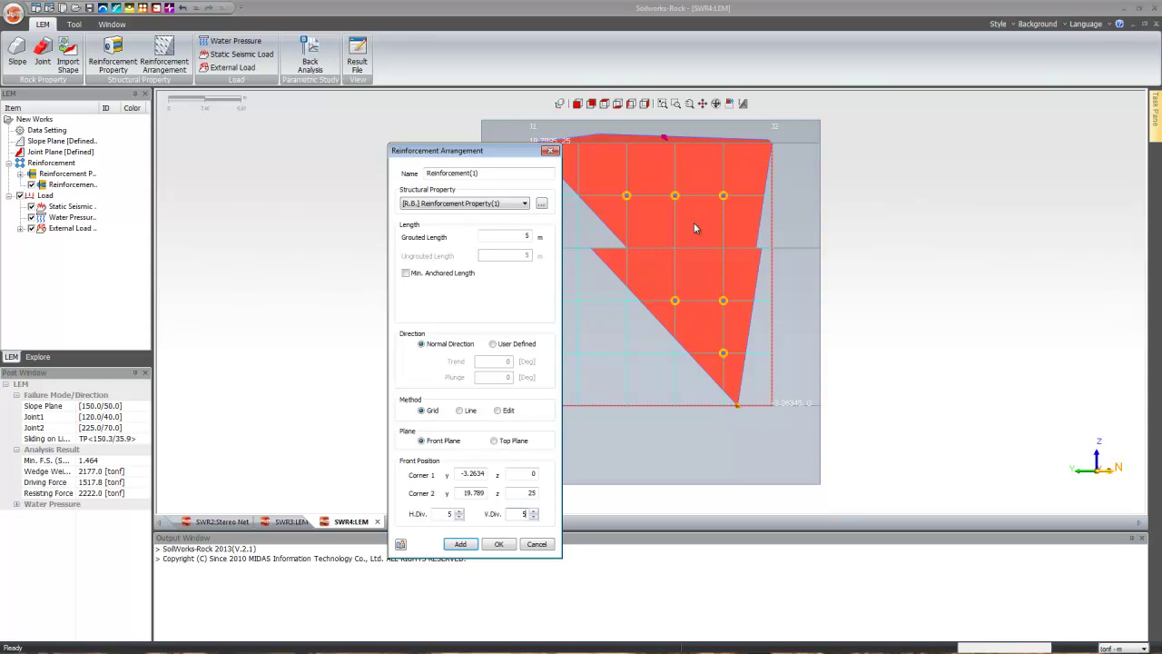
{"action": "left_click", "coordinate": [470, 545]}
Add a second bolt grid with 10 m grouted length.
{"action": "double_click", "coordinate": [519, 238]}
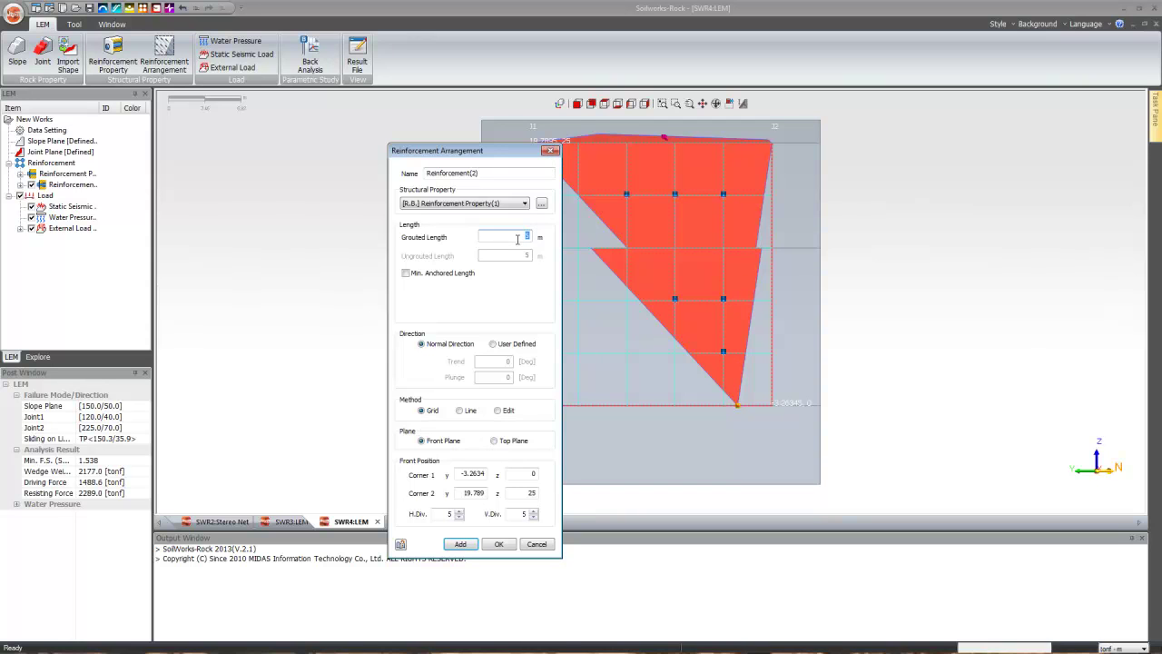
{"action": "type", "text": "10"}
{"action": "left_click", "coordinate": [459, 545]}
{"action": "left_click_drag", "start_coordinate": [778, 264], "coordinate": [659, 229]}
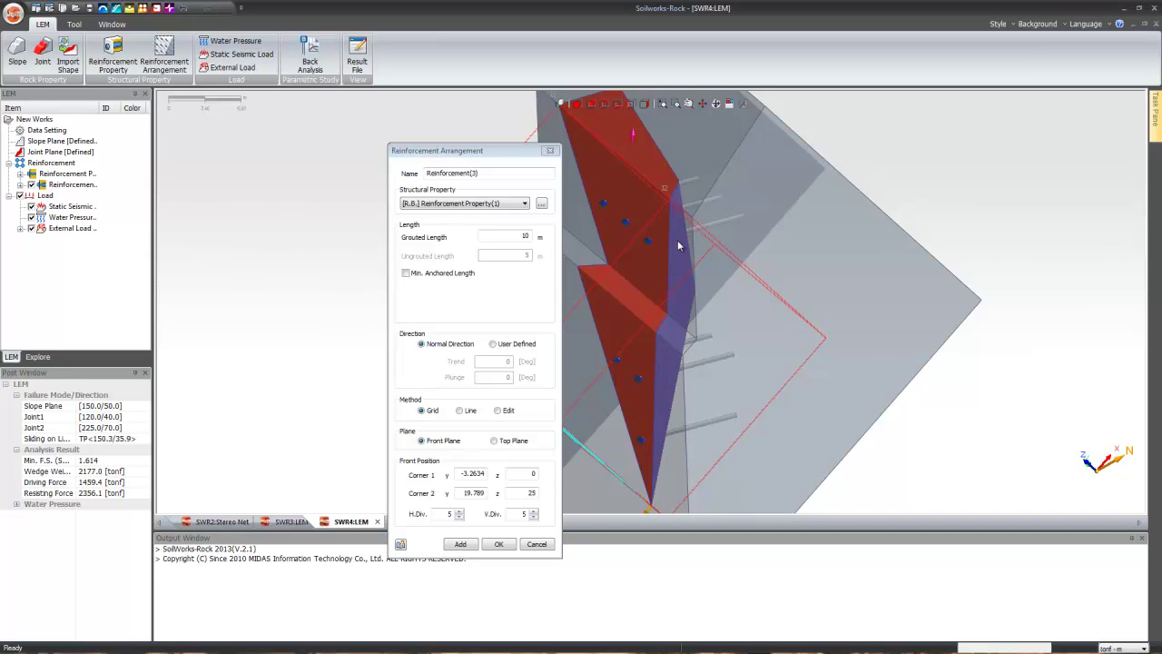